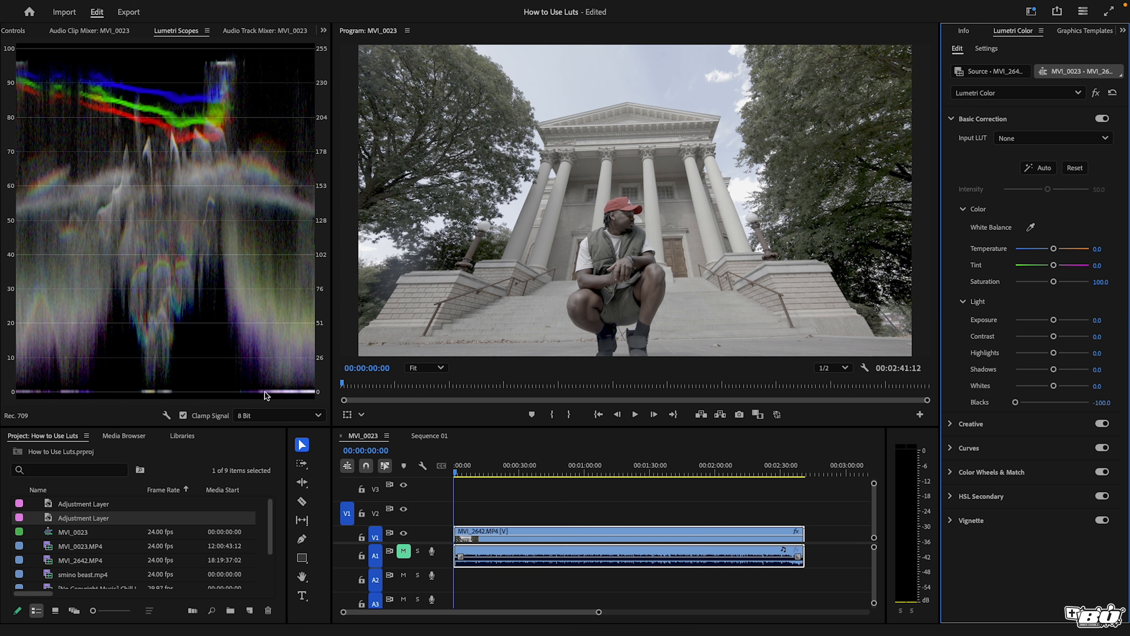
Step: Adjust the clip's tones in Basic Correction: Blacks -66.7, Whites 7.9, Shadows -41.3 and Highlights 46.0
{"action": "mouse_move", "coordinate": [1018, 408]}
{"action": "left_mouse_down"}
{"action": "mouse_move", "coordinate": [1031, 401]}
{"action": "mouse_move", "coordinate": [1028, 418]}
{"action": "left_mouse_up"}
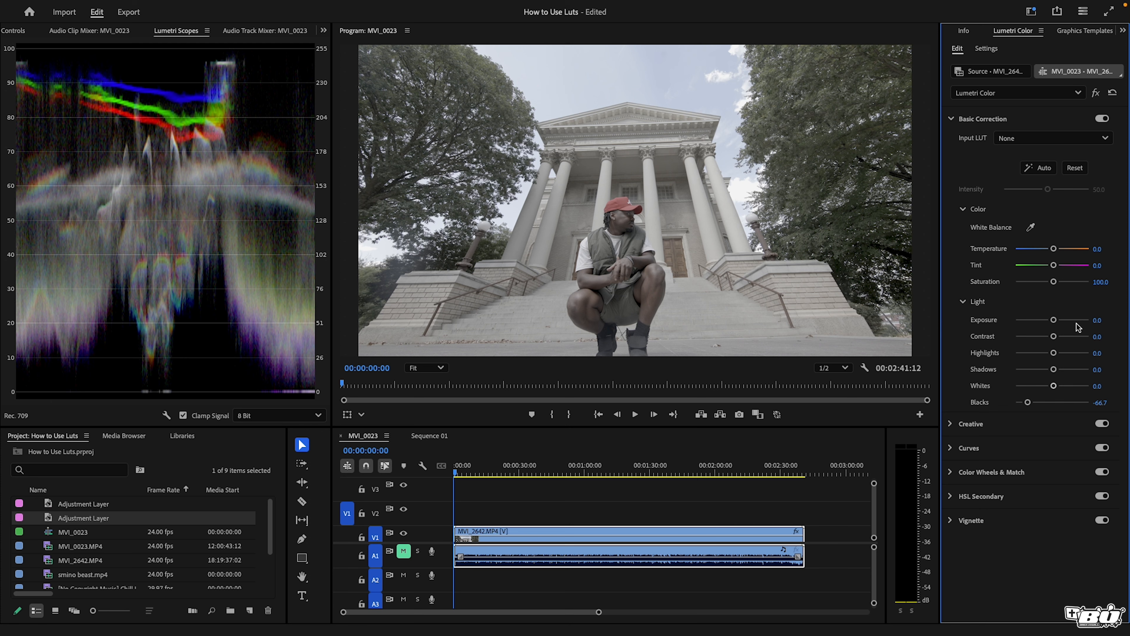
{"action": "left_click_drag", "start_coordinate": [1053, 386], "coordinate": [1100, 390]}
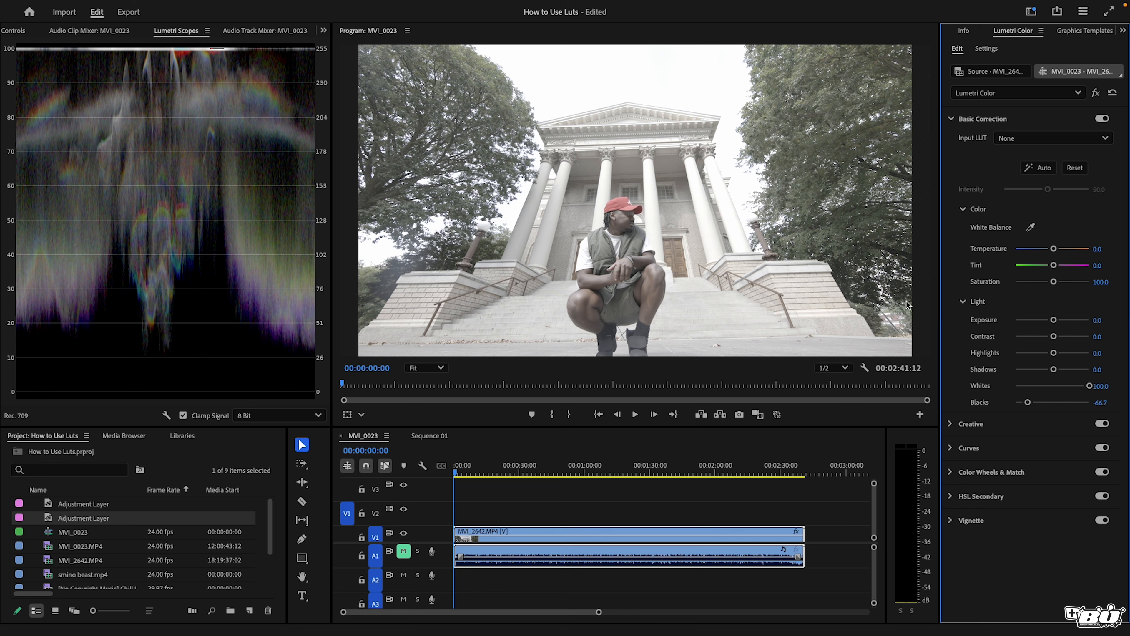
{"action": "left_click_drag", "start_coordinate": [1089, 386], "coordinate": [1054, 395]}
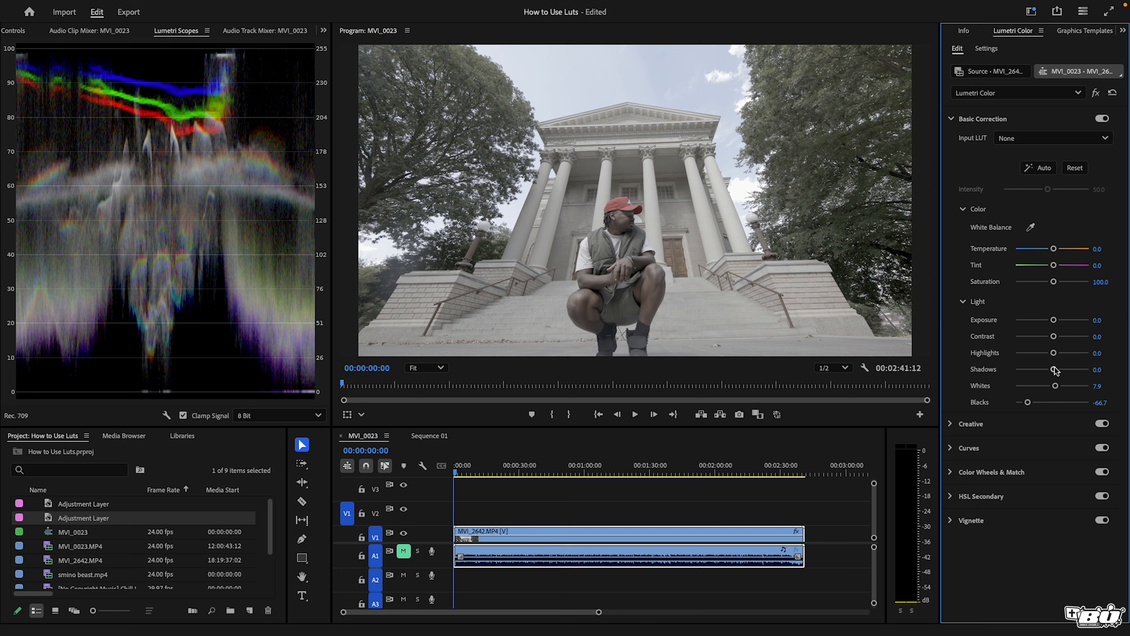
{"action": "left_click_drag", "start_coordinate": [1056, 371], "coordinate": [1035, 379]}
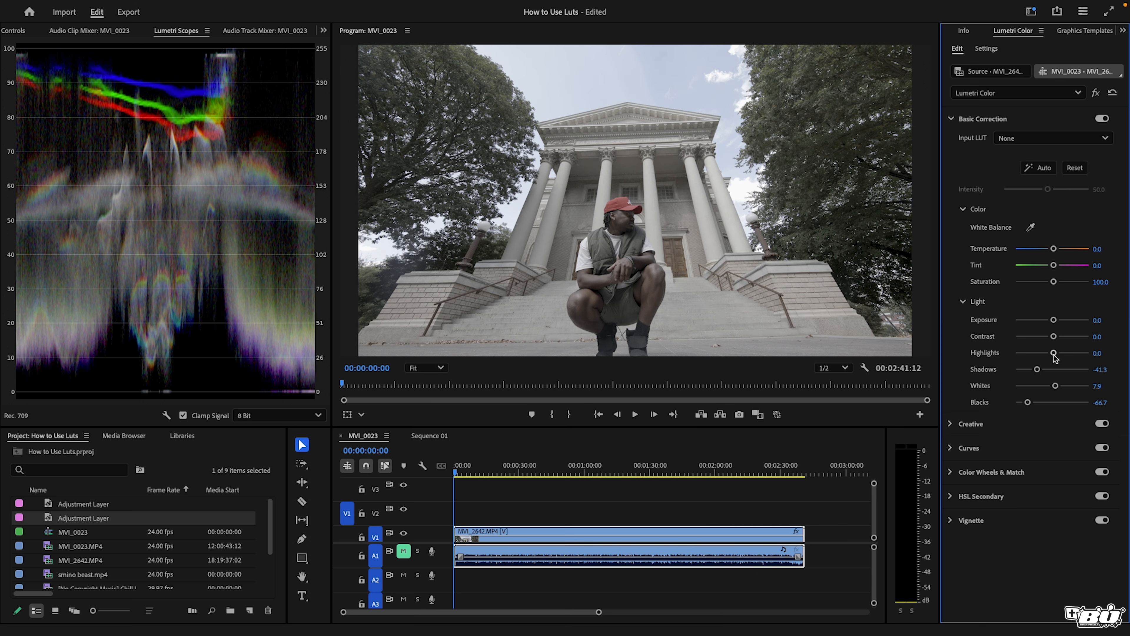
{"action": "left_click_drag", "start_coordinate": [1054, 352], "coordinate": [1070, 355]}
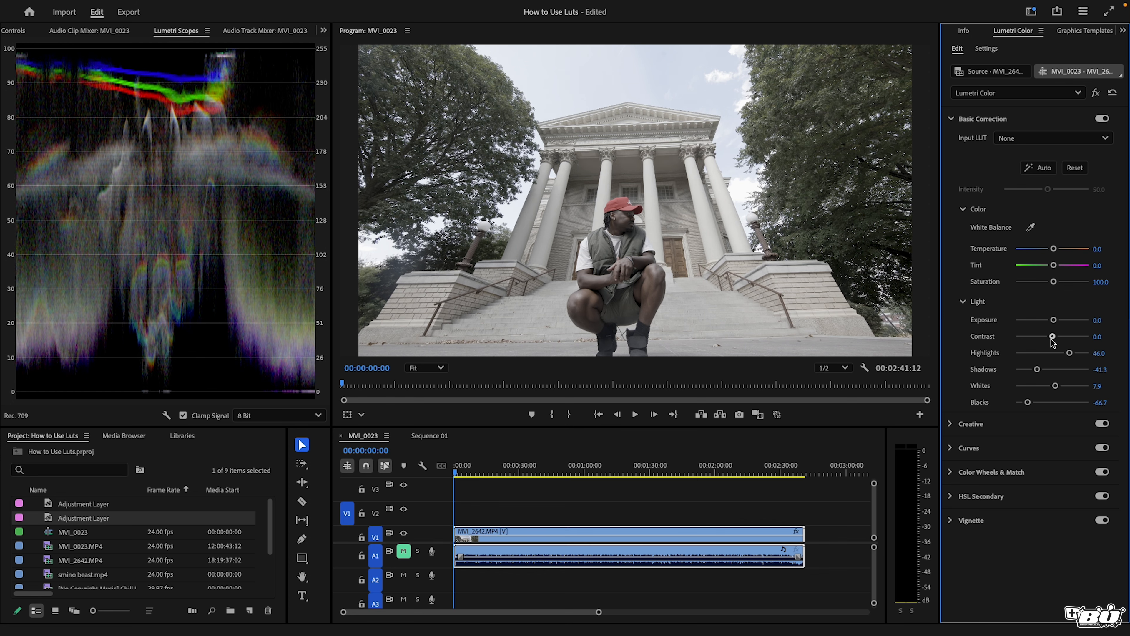
Step: Try the clip's Contrast at its 100.0 maximum and lower it to -47.6 for a flatter image
{"action": "left_click_drag", "start_coordinate": [1052, 337], "coordinate": [1091, 337]}
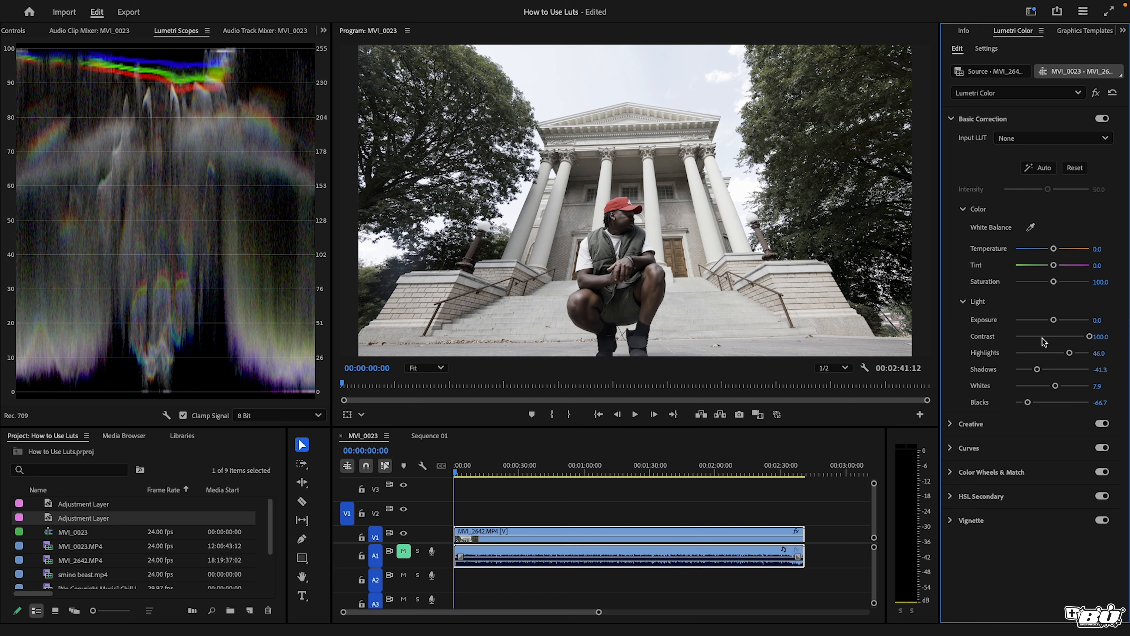
{"action": "mouse_move", "coordinate": [1043, 338]}
{"action": "left_mouse_down"}
{"action": "mouse_move", "coordinate": [1014, 348]}
{"action": "mouse_move", "coordinate": [1033, 349]}
{"action": "left_mouse_up"}
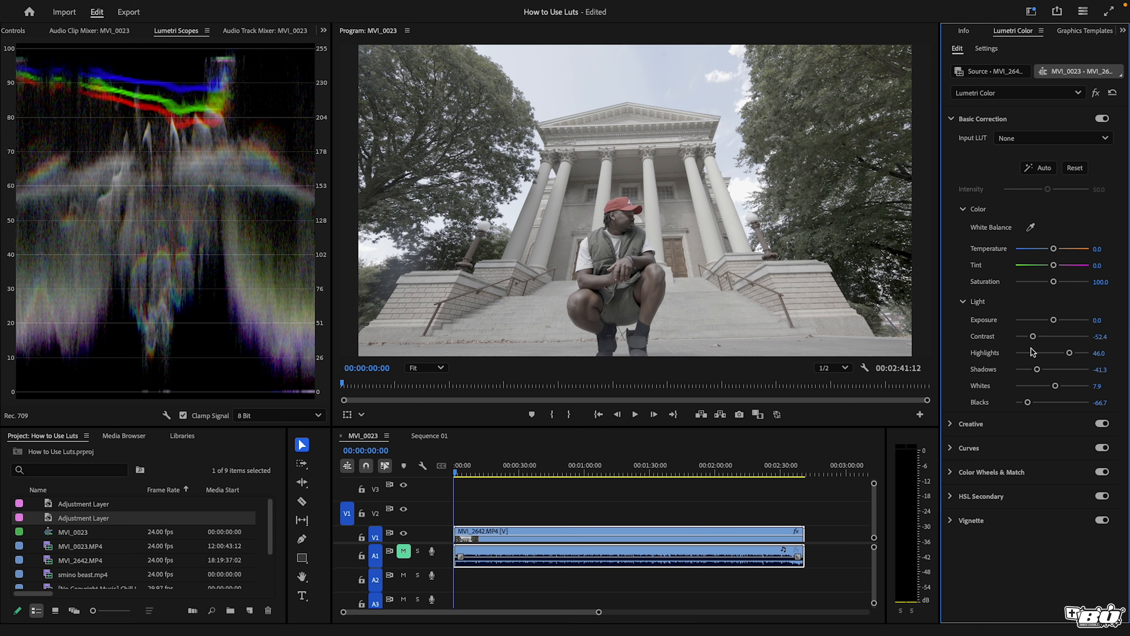
{"action": "left_click_drag", "start_coordinate": [1033, 349], "coordinate": [1032, 349]}
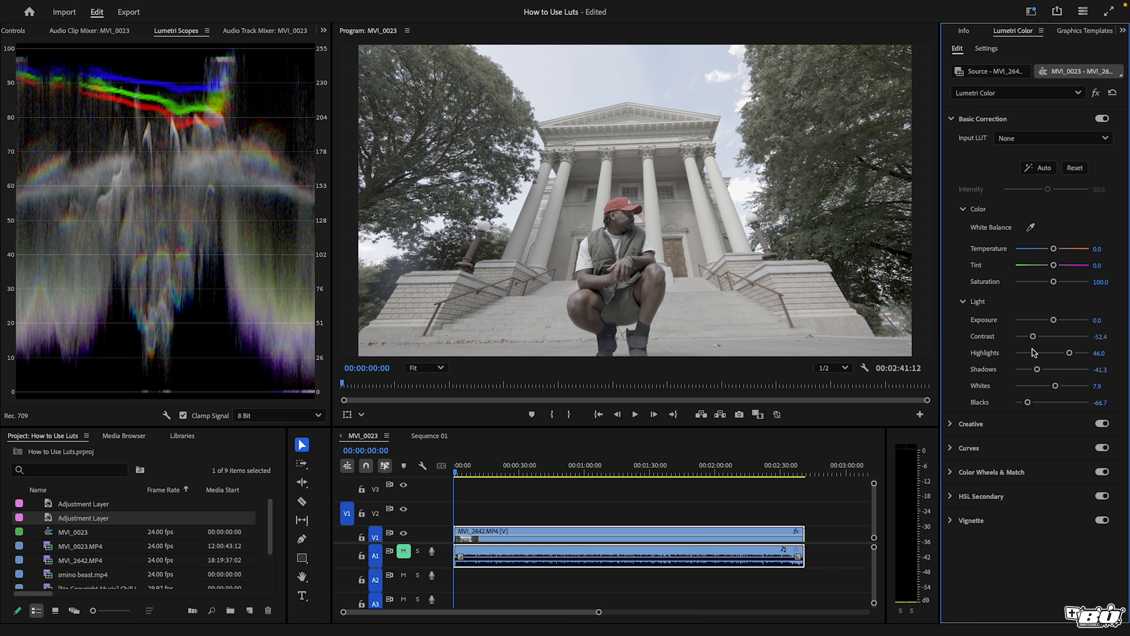
{"action": "left_click_drag", "start_coordinate": [1032, 336], "coordinate": [1034, 337]}
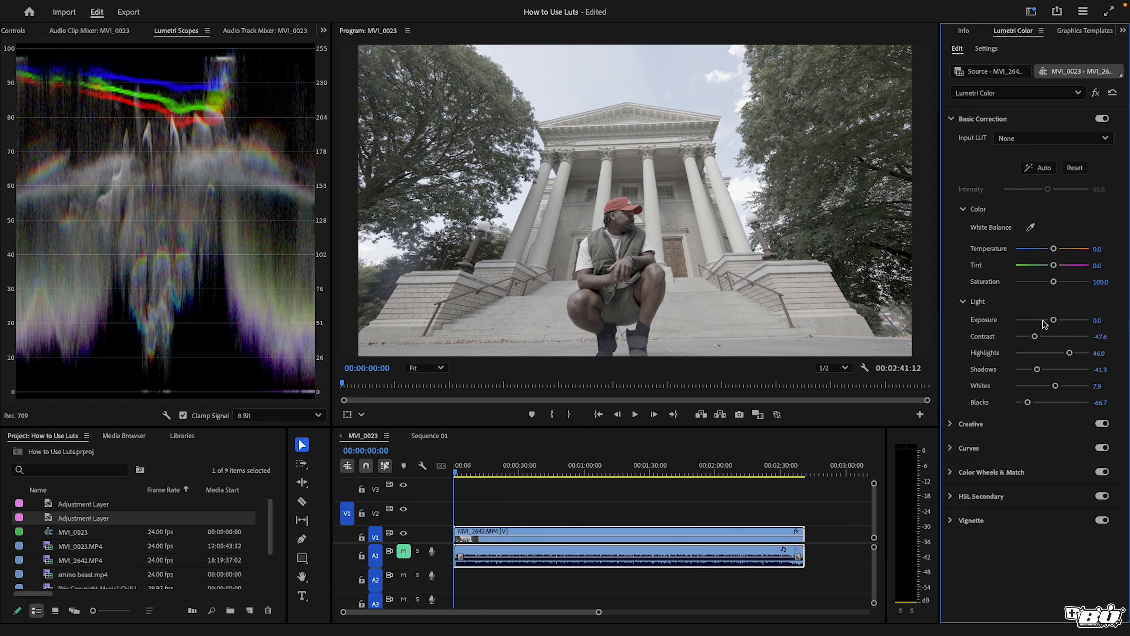
Step: Try the clip's Exposure at -0.8 and 2.5, and reset it to 0.0
{"action": "left_click_drag", "start_coordinate": [1053, 320], "coordinate": [1047, 321]}
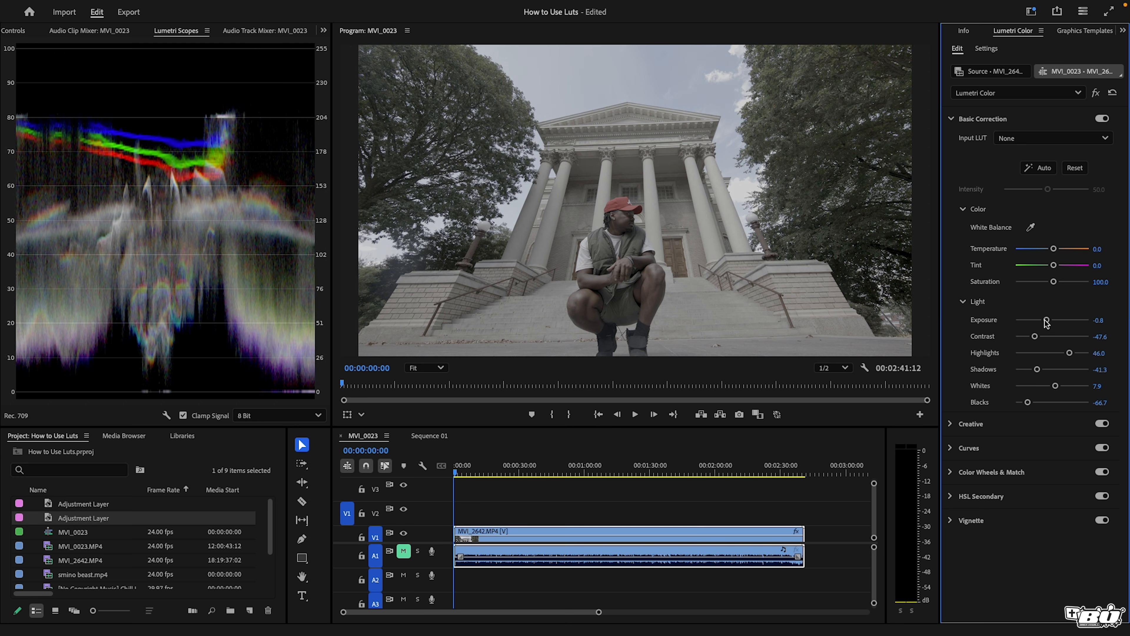
{"action": "left_click", "coordinate": [1070, 320]}
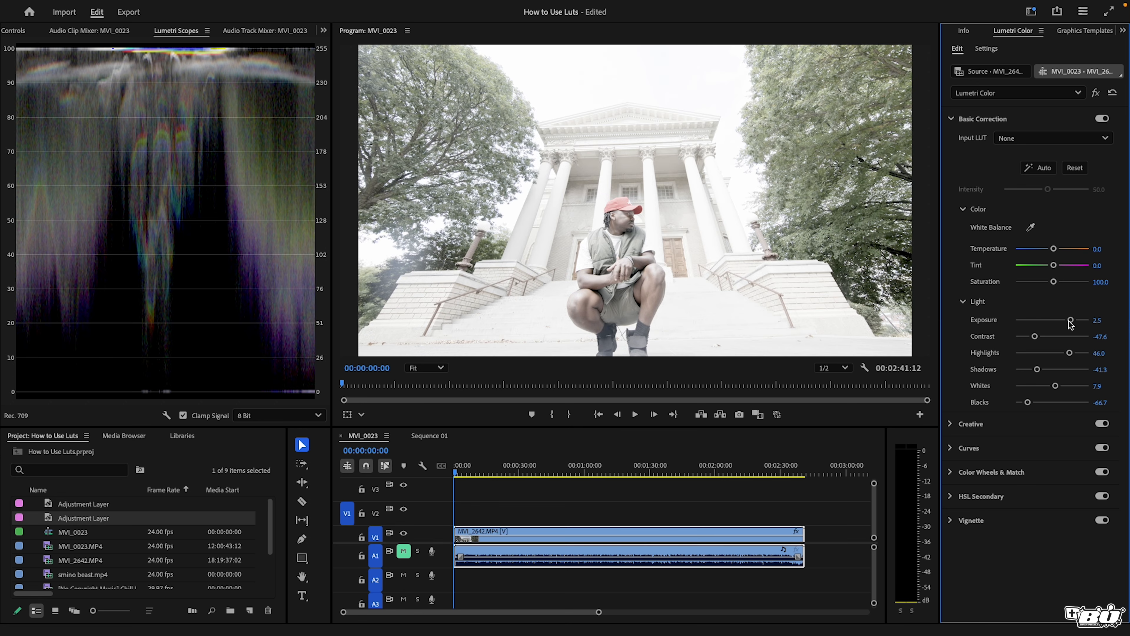
{"action": "double_click", "coordinate": [1060, 320]}
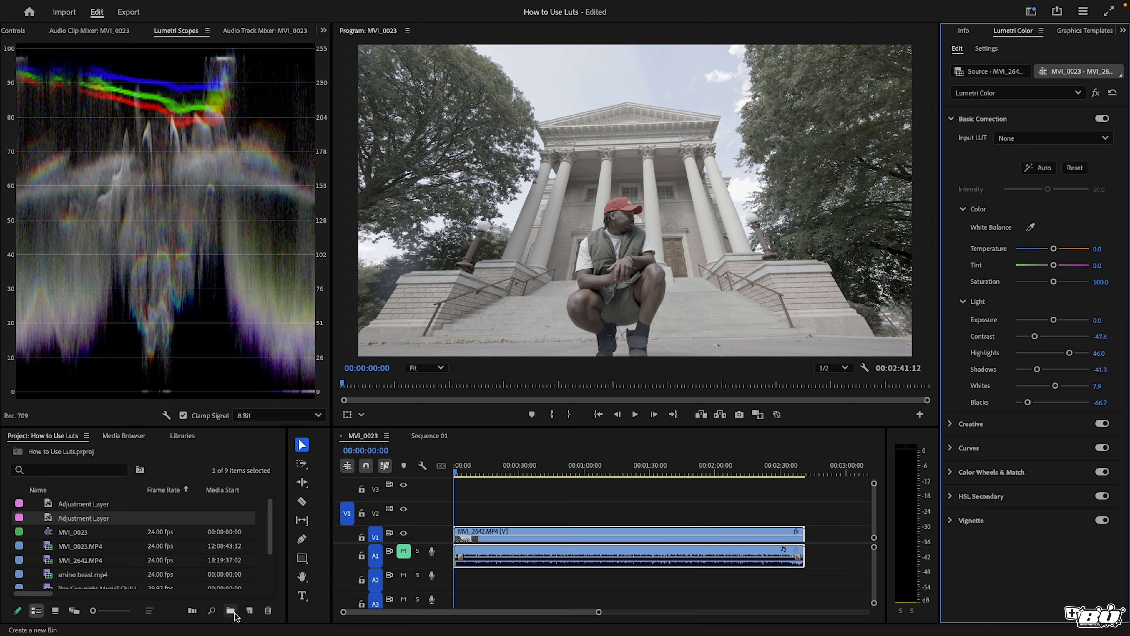
{"action": "left_click", "coordinate": [250, 610]}
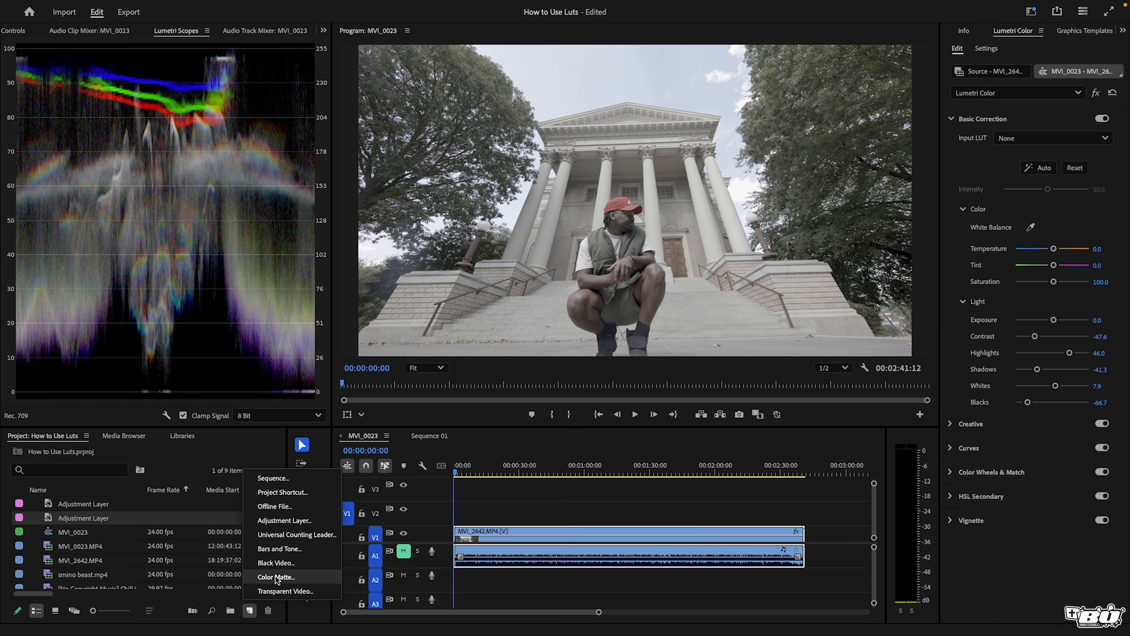
{"action": "left_click", "coordinate": [282, 518]}
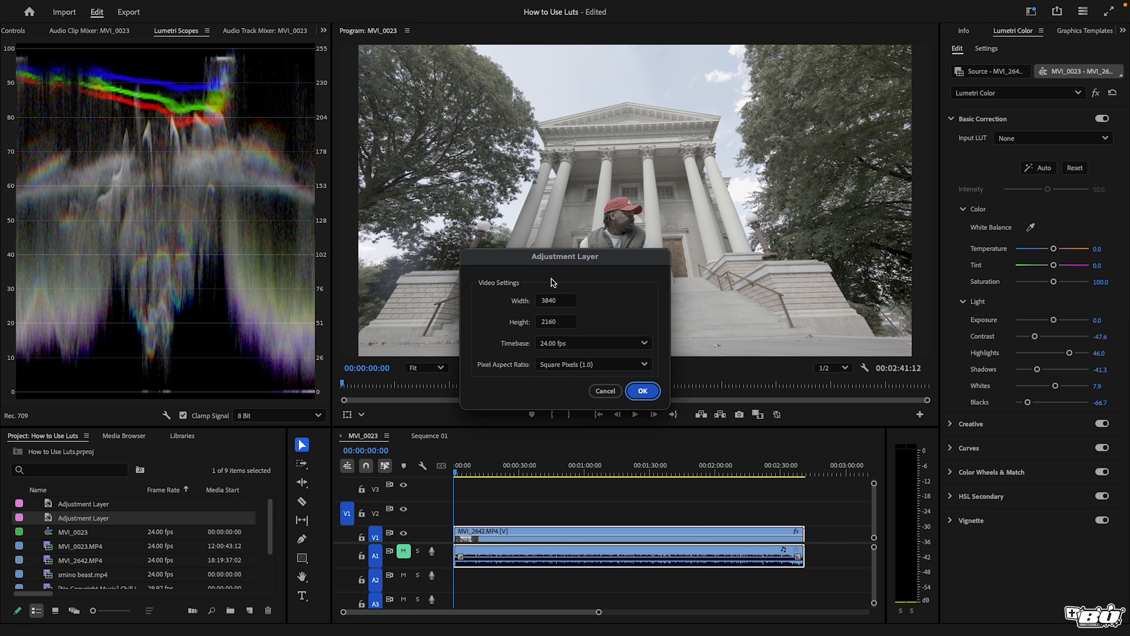
{"action": "left_click", "coordinate": [605, 391]}
Step: Place the project's existing adjustment layer on track V2 across the full length of the clip and reduce the video track height
{"action": "left_click_drag", "start_coordinate": [77, 519], "coordinate": [804, 517]}
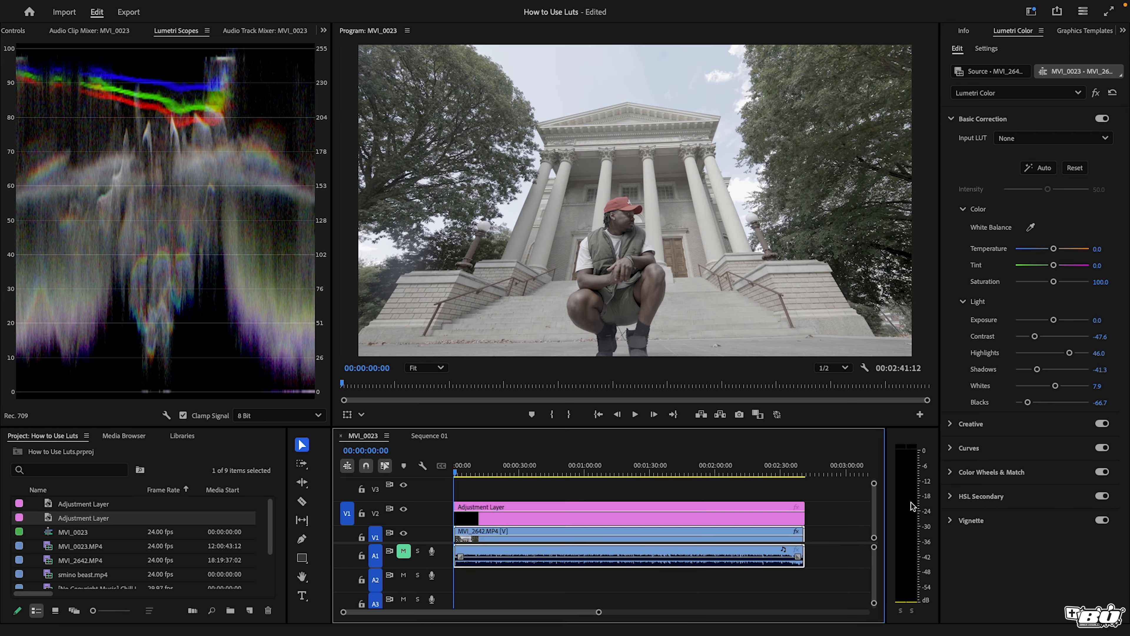
{"action": "left_click_drag", "start_coordinate": [874, 483], "coordinate": [874, 473]}
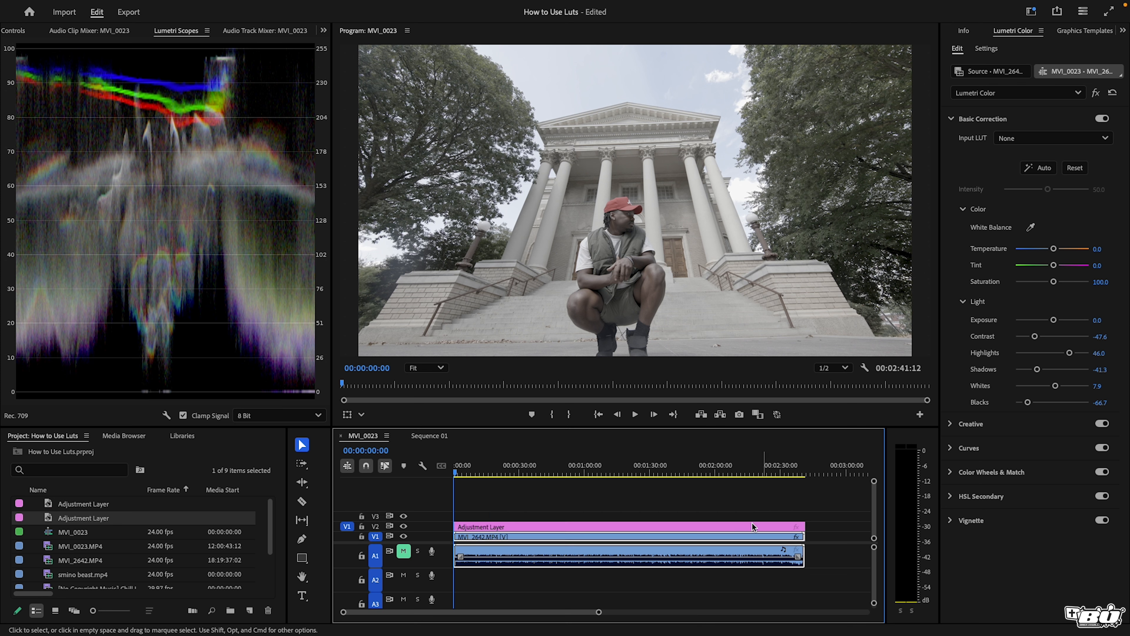
{"action": "left_click", "coordinate": [731, 529]}
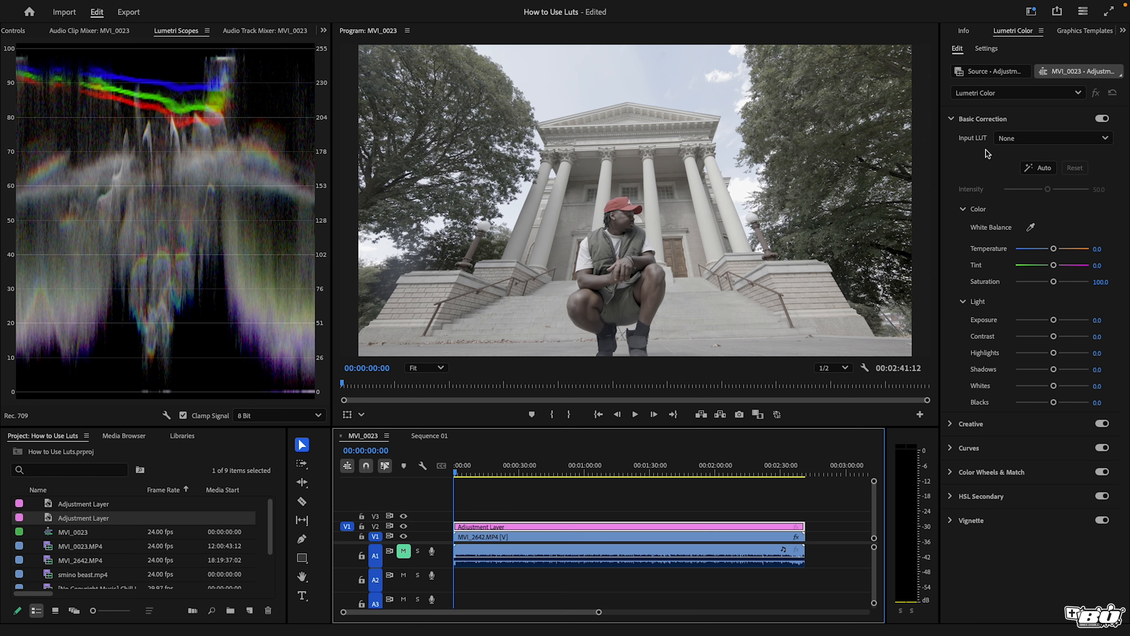
{"action": "left_click", "coordinate": [1012, 138]}
{"action": "left_click", "coordinate": [1026, 188]}
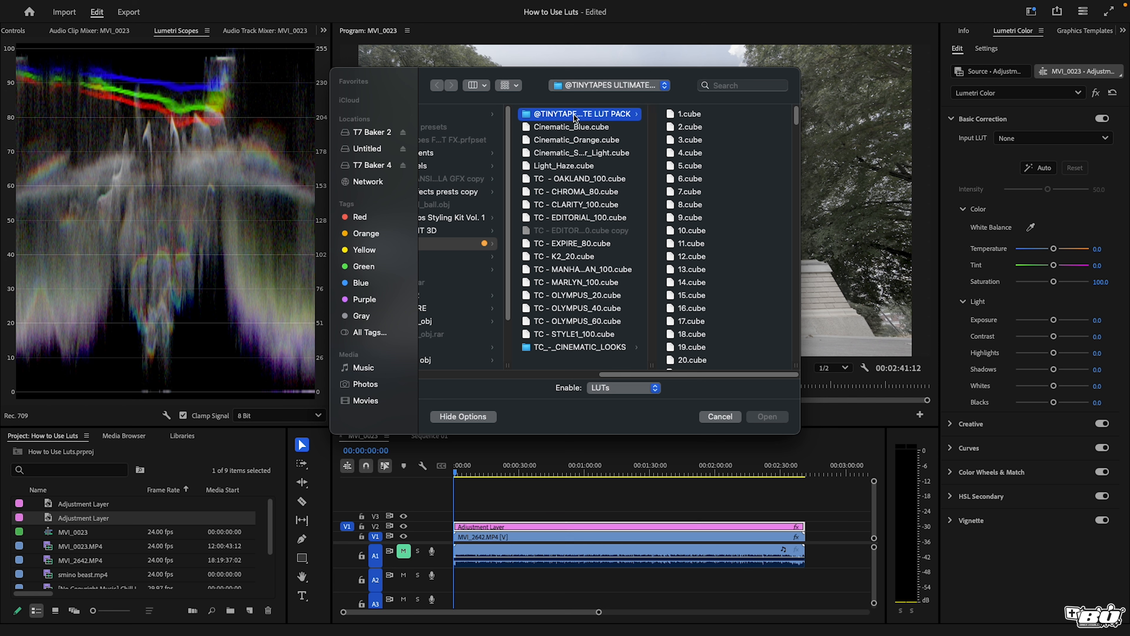
{"action": "scroll", "coordinate": [714, 290], "scroll_direction": "down", "scroll_amount": 10}
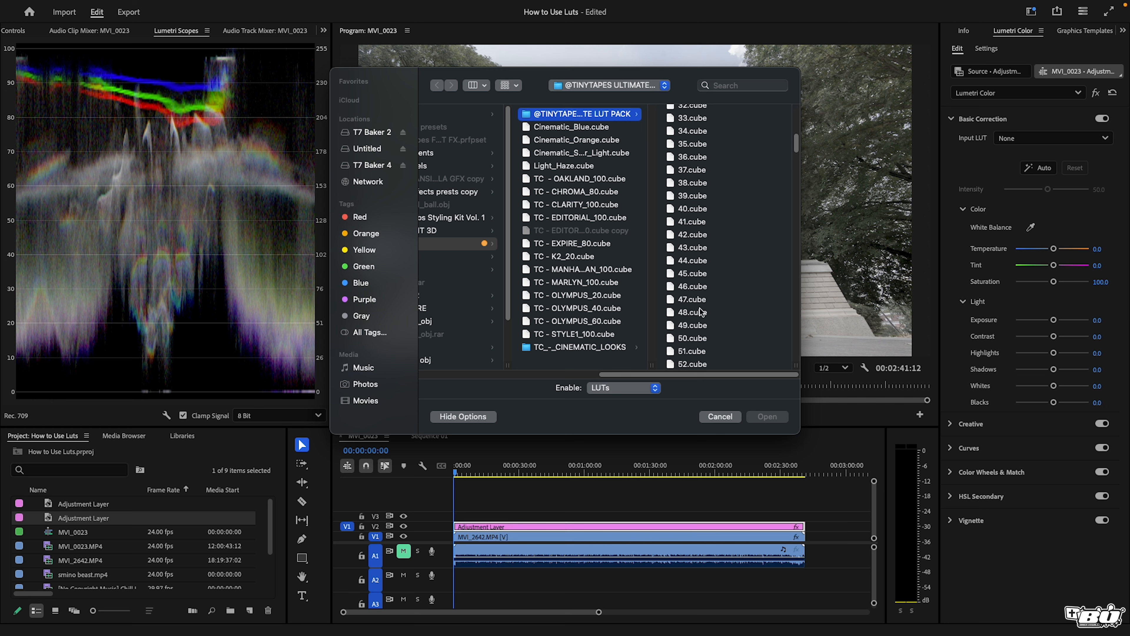
{"action": "scroll", "coordinate": [700, 311], "scroll_direction": "down", "scroll_amount": 20}
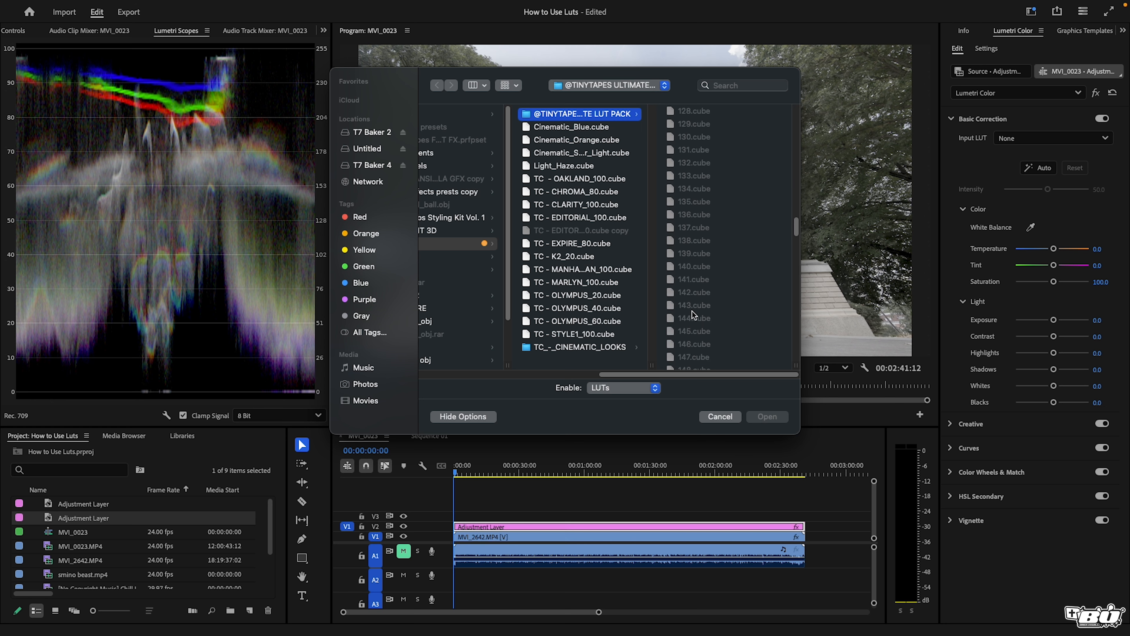
{"action": "scroll", "coordinate": [693, 311], "scroll_direction": "down", "scroll_amount": 8}
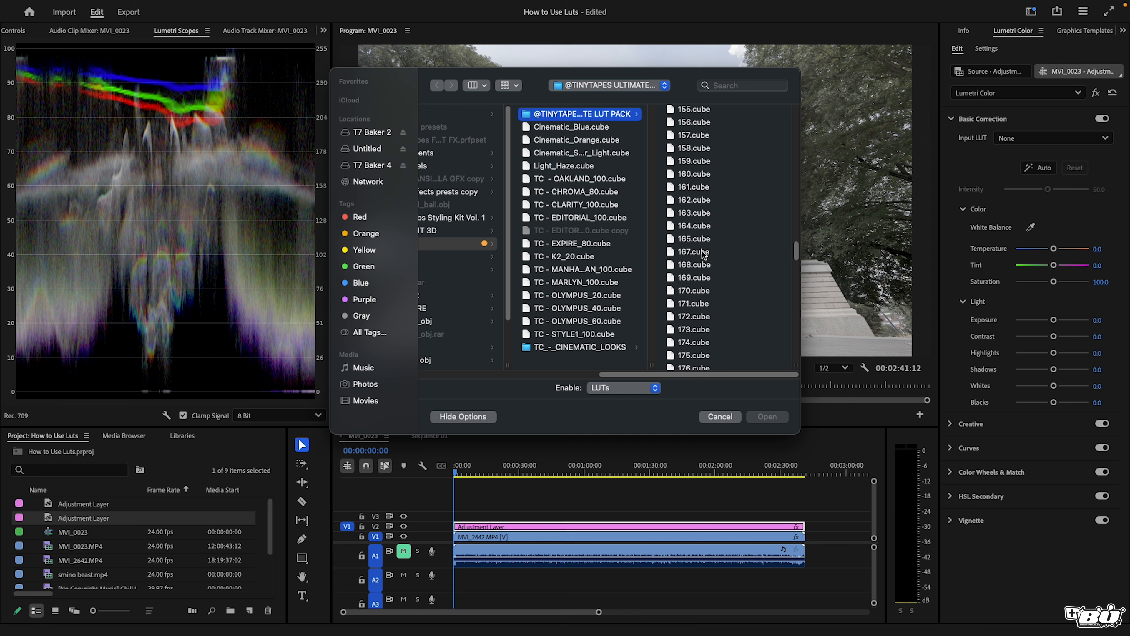
{"action": "left_click", "coordinate": [702, 252]}
{"action": "left_click", "coordinate": [766, 416]}
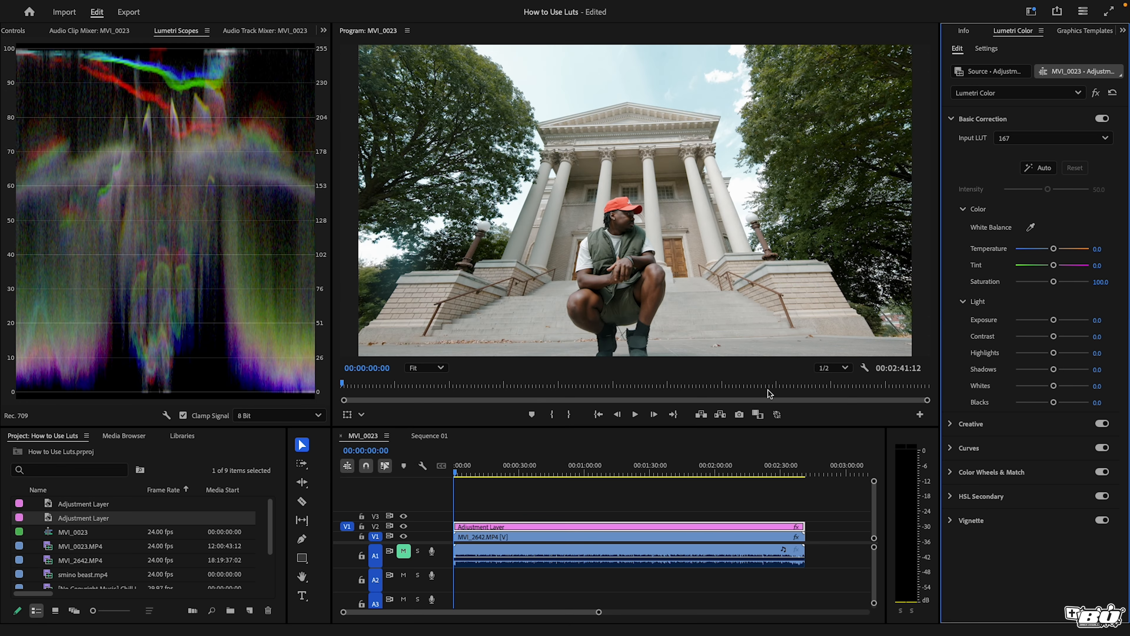
{"action": "left_click", "coordinate": [405, 527]}
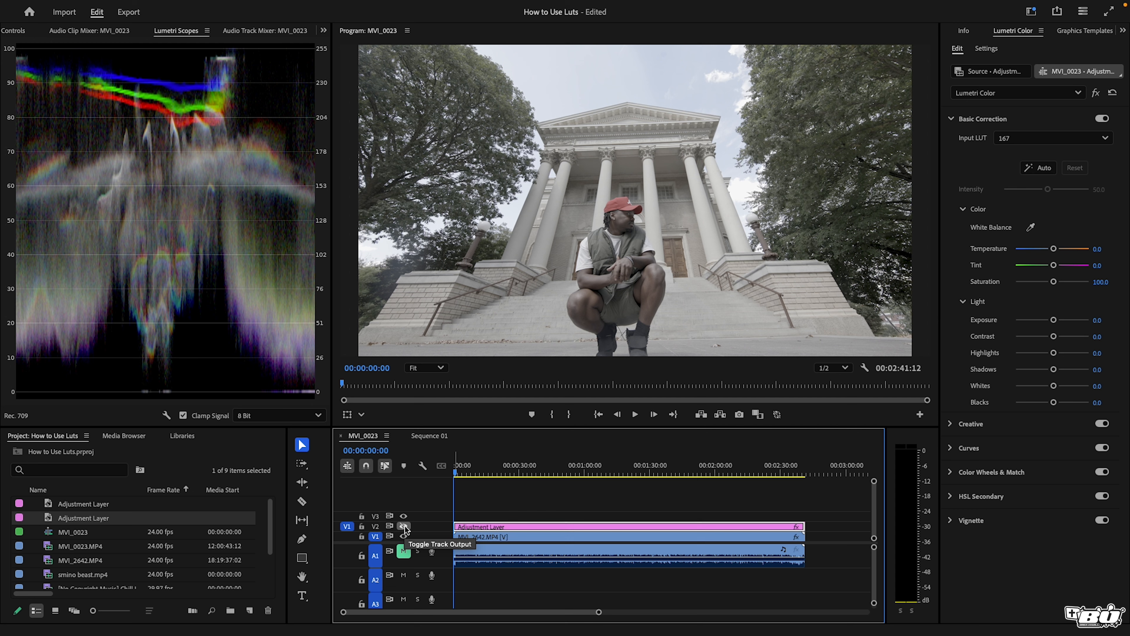
{"action": "left_click", "coordinate": [405, 528]}
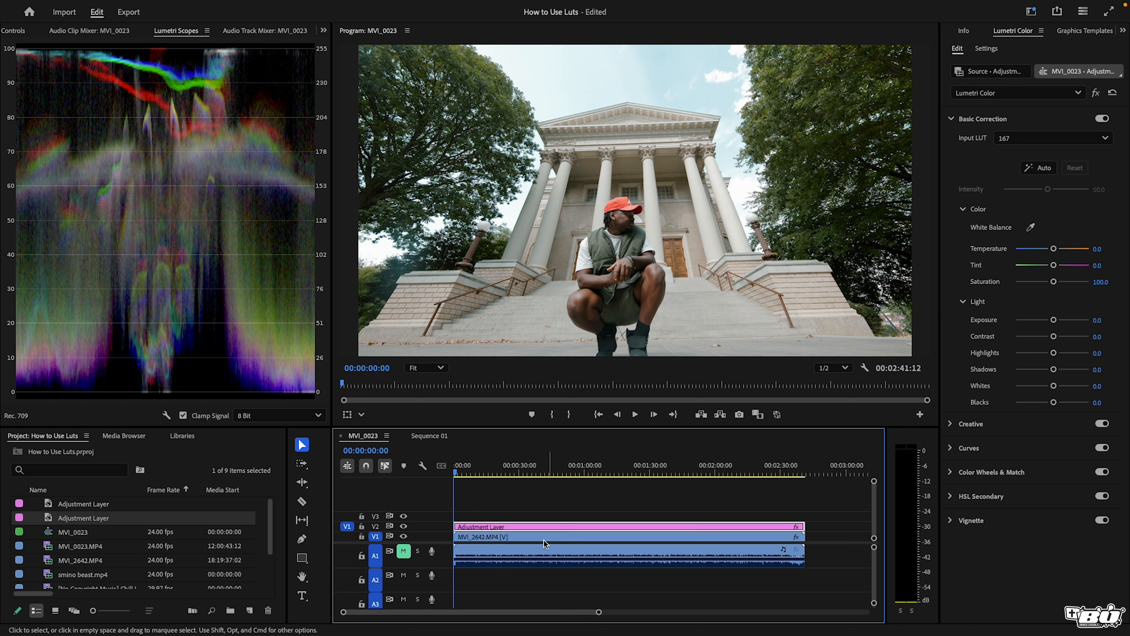
Step: Sample the subject's red-orange tone into the Hue vs Sat curve of MVI_2642.MP4, and move the playhead to 00:00:04:08
{"action": "left_click", "coordinate": [472, 535]}
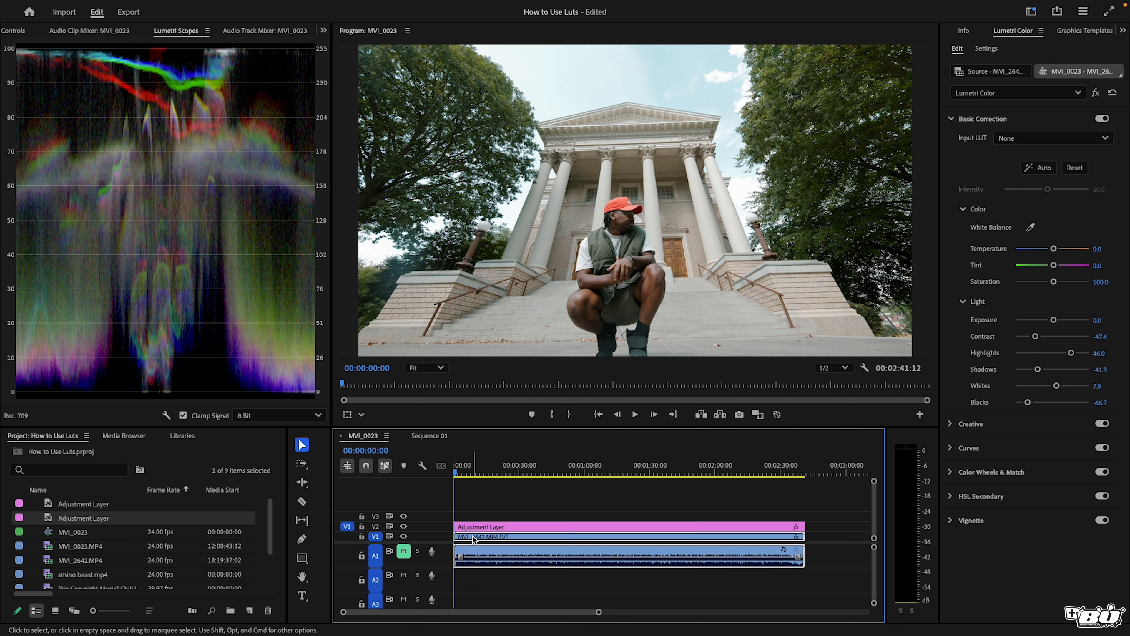
{"action": "left_click", "coordinate": [954, 449]}
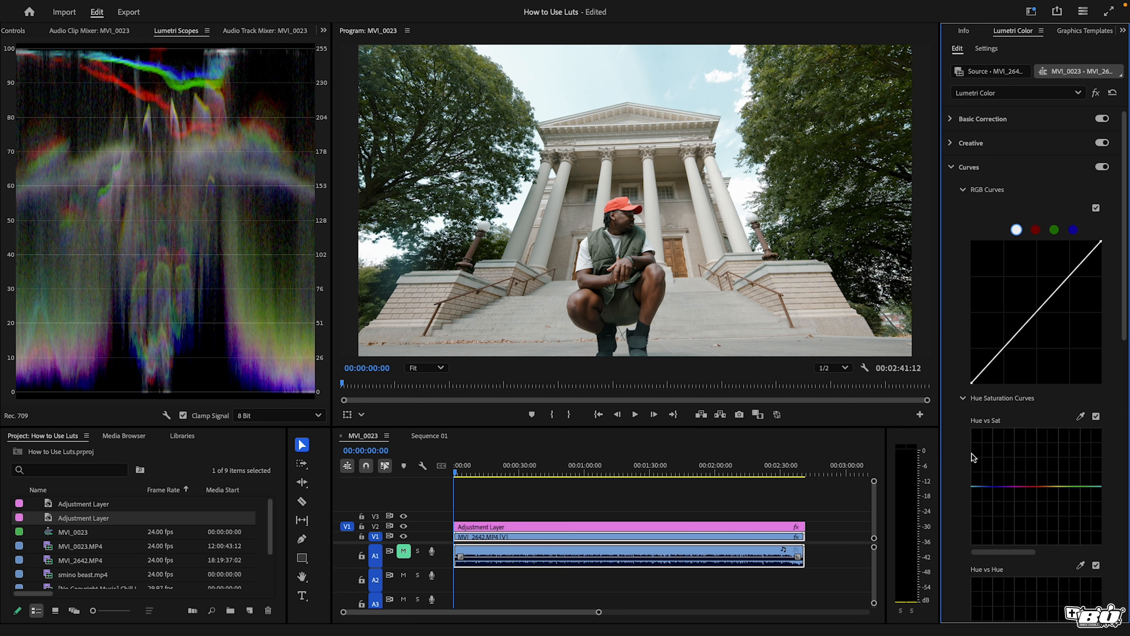
{"action": "left_click", "coordinate": [1082, 418]}
{"action": "mouse_move", "coordinate": [457, 472]}
{"action": "left_mouse_down"}
{"action": "mouse_move", "coordinate": [474, 483]}
{"action": "mouse_move", "coordinate": [462, 464]}
{"action": "left_mouse_up"}
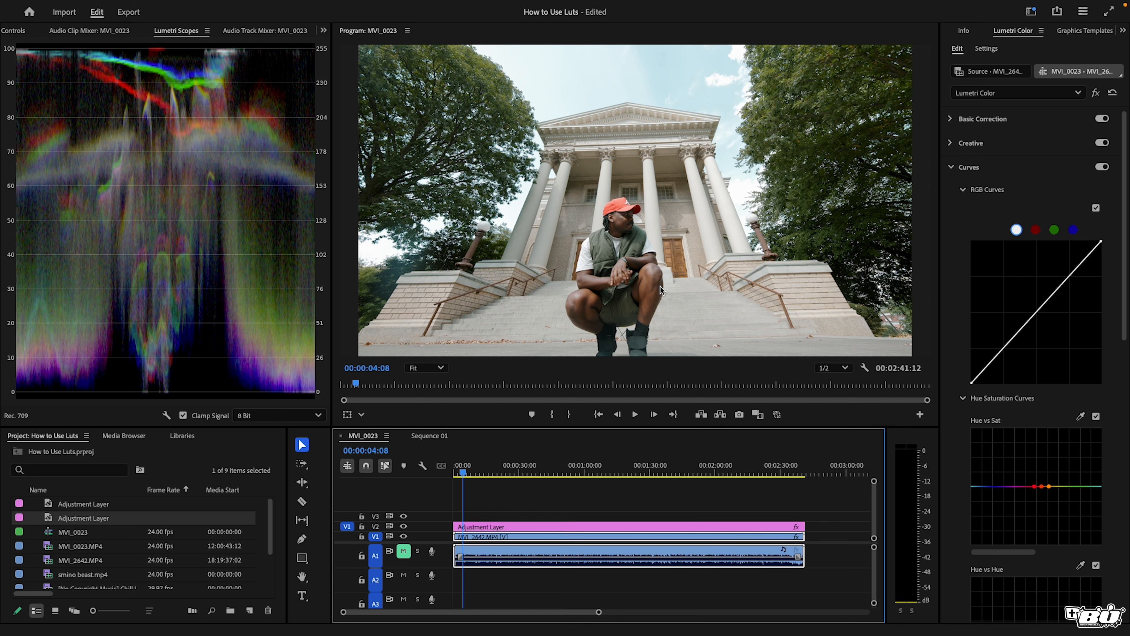
Step: Try the clip's overall Saturation at 200.0 and reset it to 100.0
{"action": "left_click", "coordinate": [950, 119]}
{"action": "left_click_drag", "start_coordinate": [1053, 281], "coordinate": [1089, 281]}
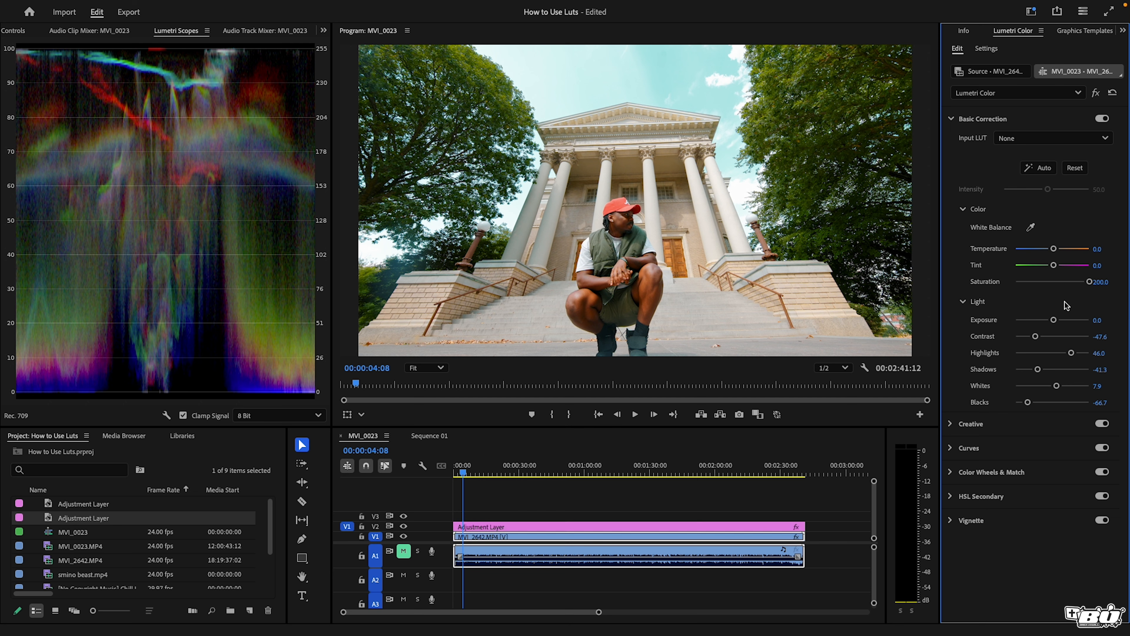
{"action": "left_click", "coordinate": [1058, 282]}
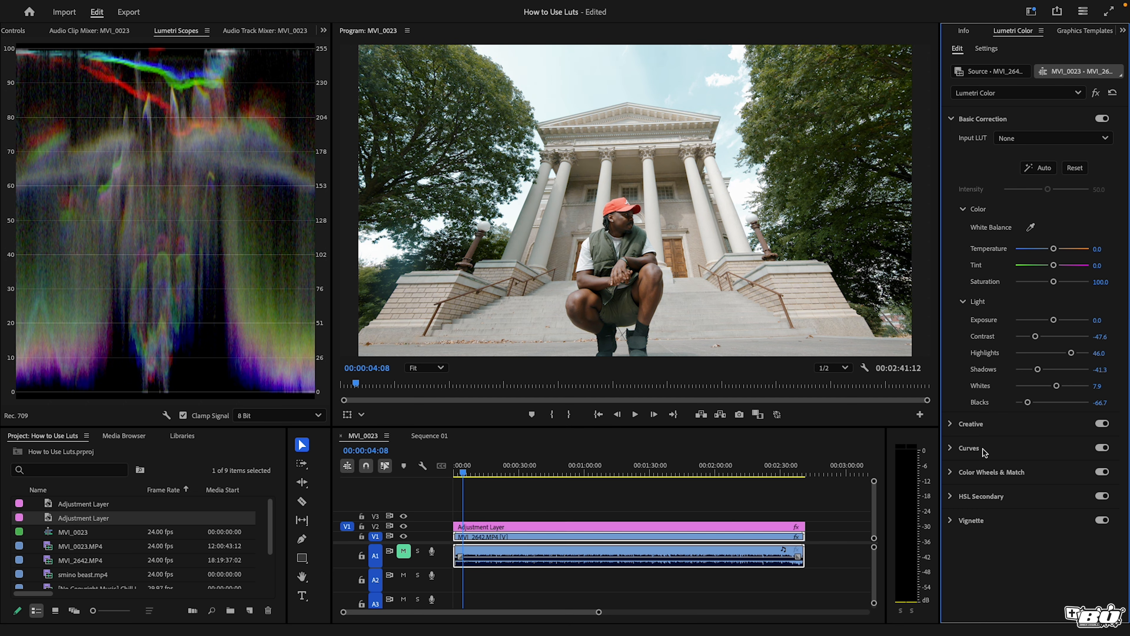
Step: Raise the middle red-orange point of the Hue vs Sat curve to boost that colour's saturation, and play the clip to 00:00:08:00
{"action": "left_click", "coordinate": [987, 448]}
{"action": "left_click_drag", "start_coordinate": [1041, 486], "coordinate": [1046, 543]}
{"action": "left_click_drag", "start_coordinate": [1057, 552], "coordinate": [1040, 446]}
{"action": "left_click", "coordinate": [635, 415]}
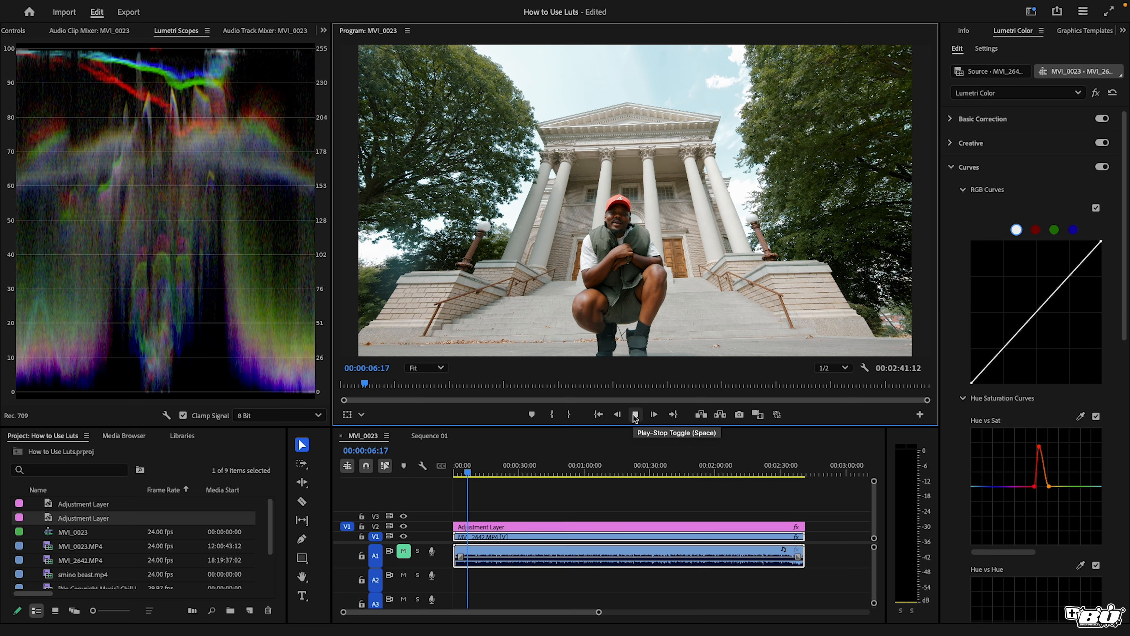
{"action": "left_click", "coordinate": [636, 415]}
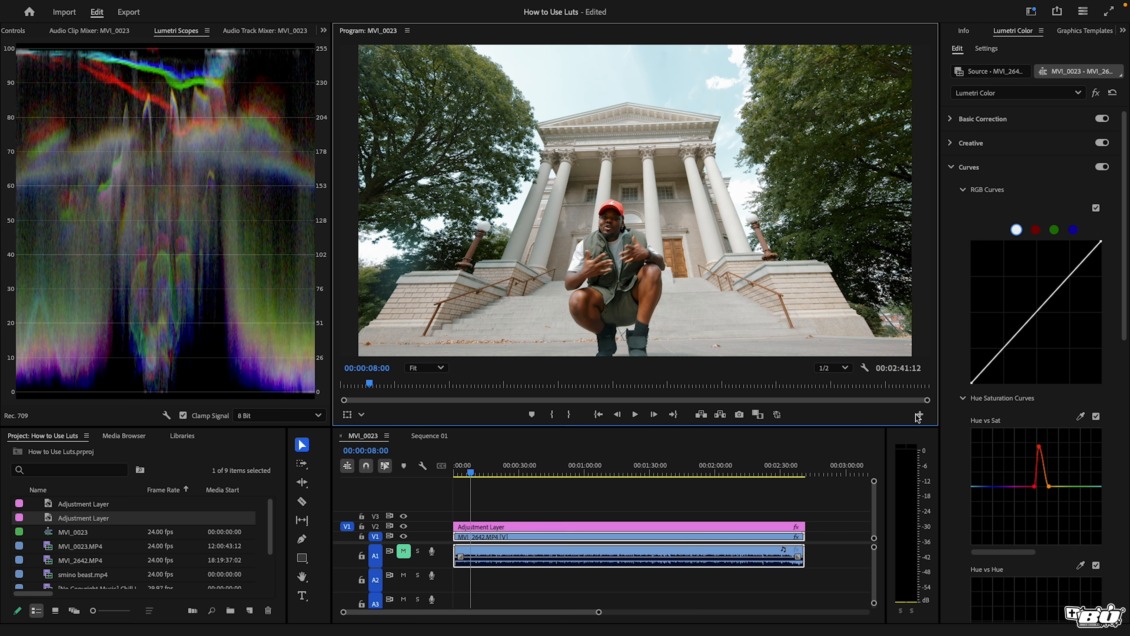
Step: Sample the blue sky into the Hue vs Sat curve and raise its blue point to boost the sky's saturation
{"action": "left_click", "coordinate": [1080, 416]}
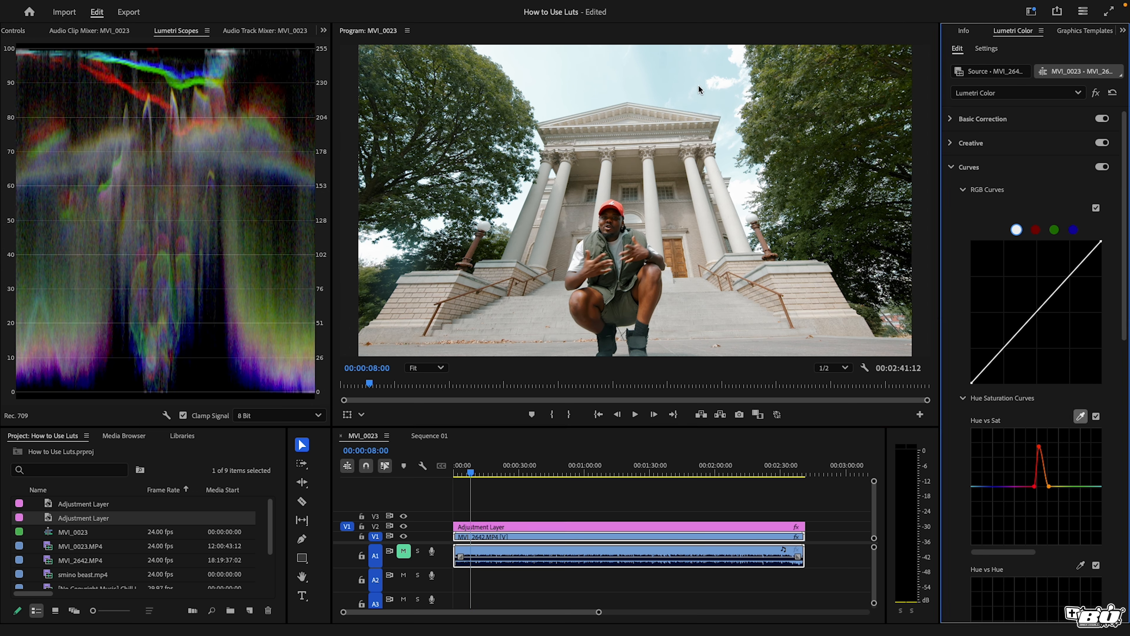
{"action": "left_click", "coordinate": [686, 67]}
{"action": "left_click_drag", "start_coordinate": [984, 486], "coordinate": [987, 438]}
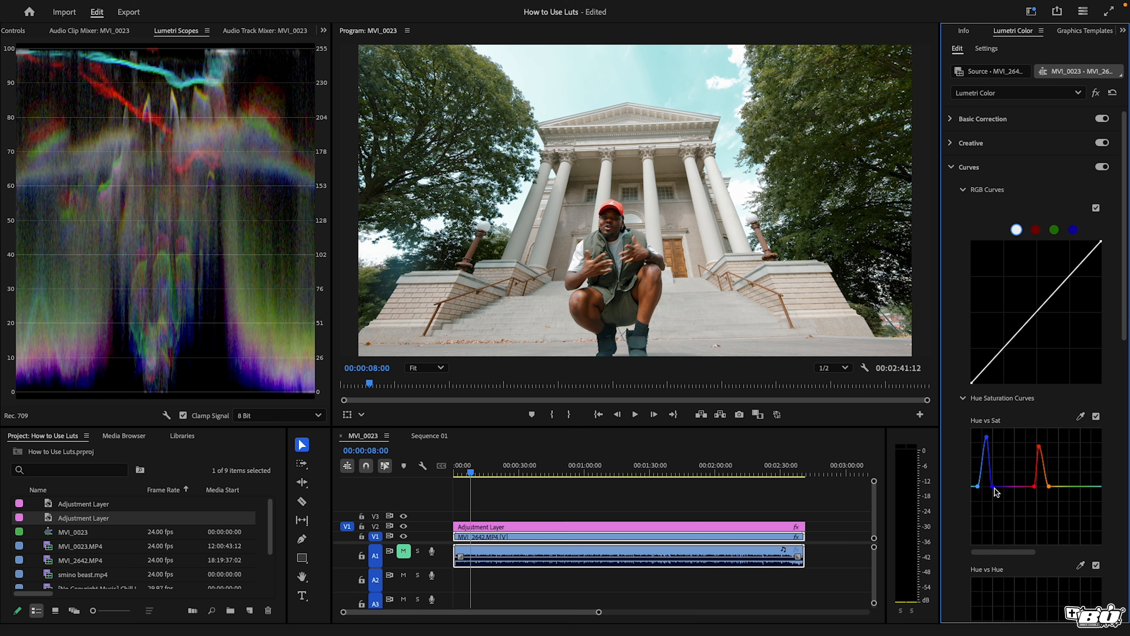
Step: Try resetting the Hue vs Sat curve of MVI_2642.MP4 to flat, and undo the reset
{"action": "double_click", "coordinate": [1013, 485]}
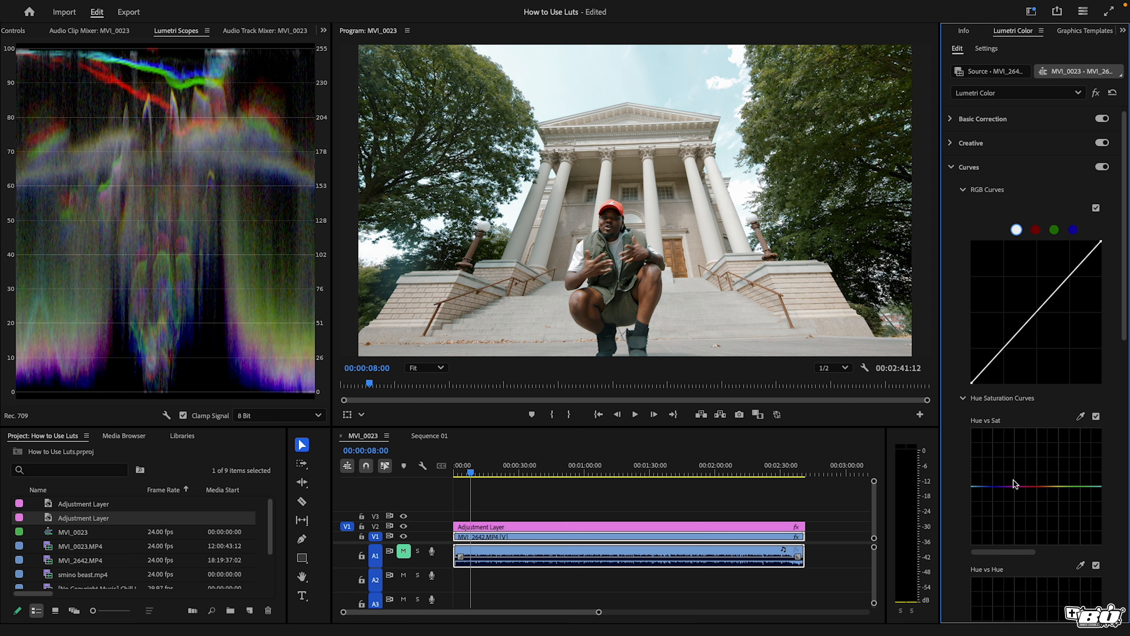
{"action": "mouse_move", "coordinate": [164, 4]}
{"action": "left_click", "coordinate": [125, 6]}
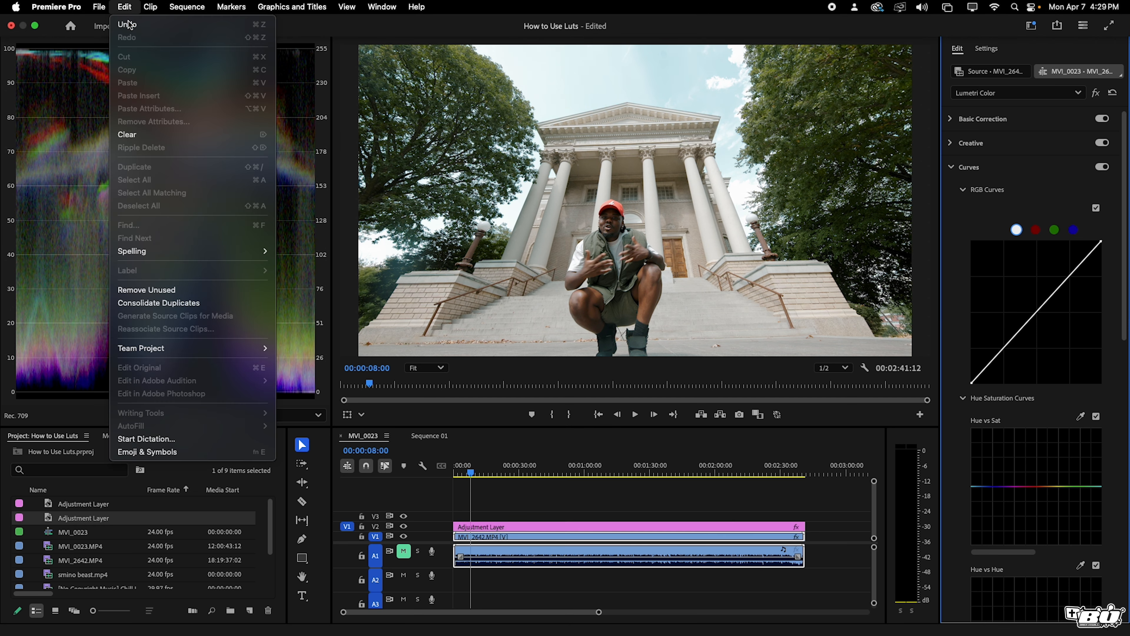
{"action": "left_click", "coordinate": [127, 24]}
{"action": "left_click", "coordinate": [125, 7]}
{"action": "left_click", "coordinate": [126, 25]}
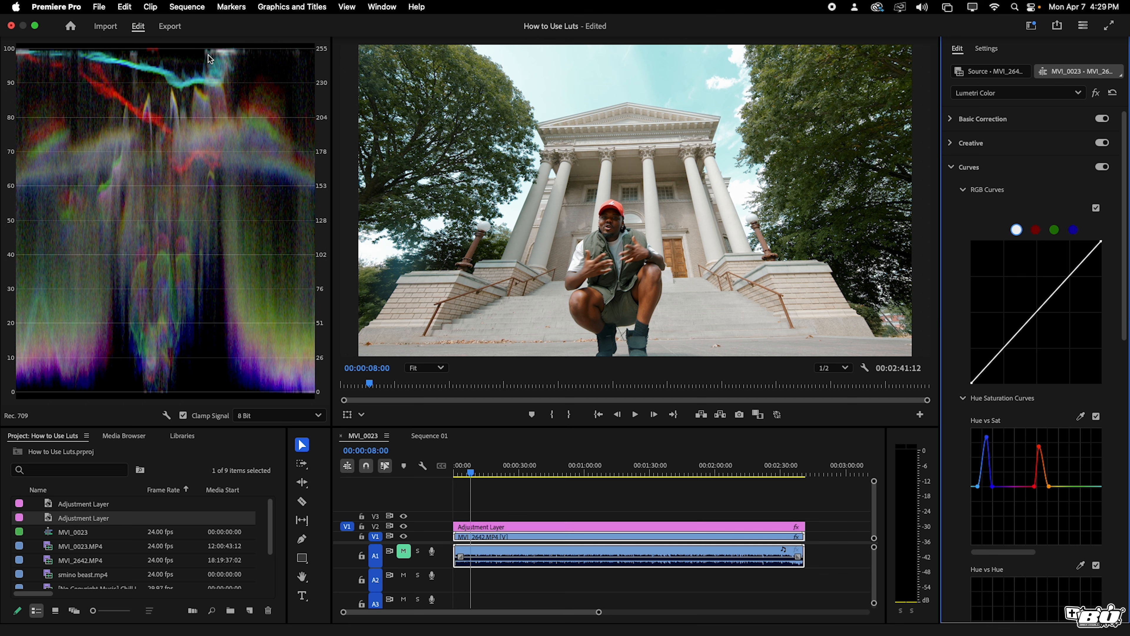
{"action": "left_click_drag", "start_coordinate": [989, 437], "coordinate": [988, 437]}
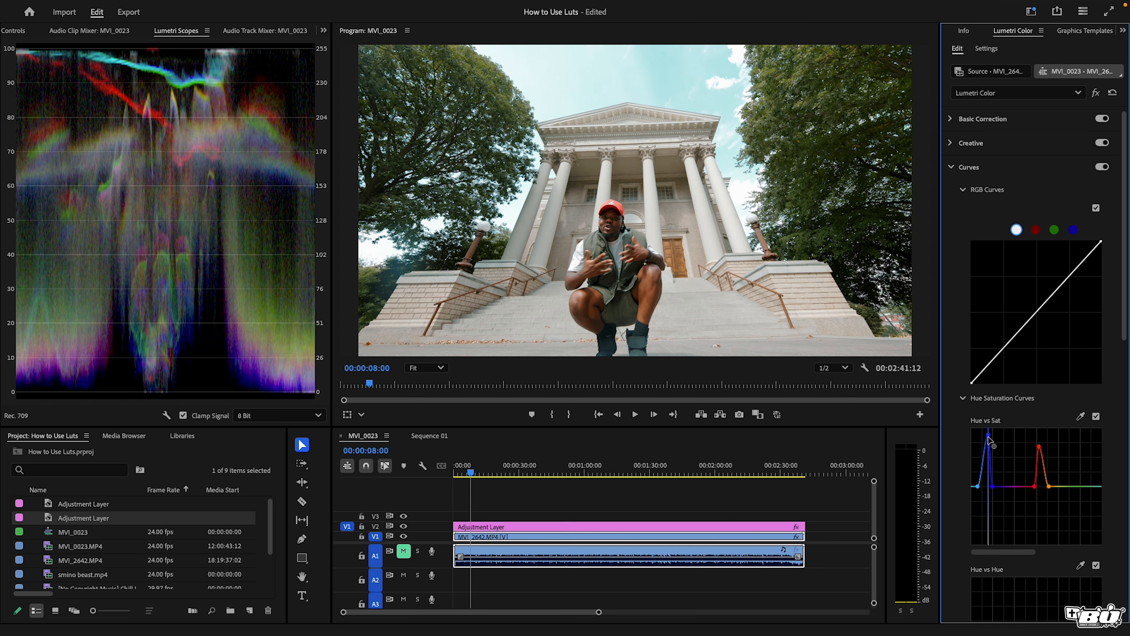
Step: Sample the blue sky into the Hue vs Hue curve, try shifting its blue point, and reset the curve
{"action": "scroll", "coordinate": [1016, 534], "scroll_direction": "down", "scroll_amount": 5}
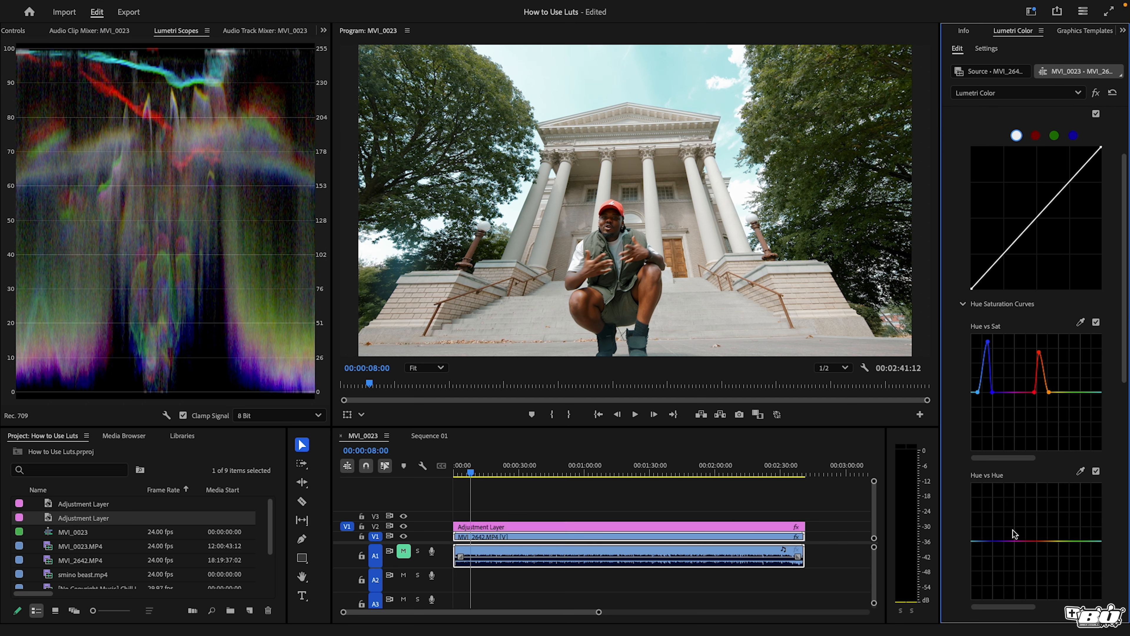
{"action": "left_click", "coordinate": [1081, 471]}
{"action": "left_click", "coordinate": [673, 68]}
{"action": "mouse_move", "coordinate": [990, 546]}
{"action": "left_mouse_down"}
{"action": "mouse_move", "coordinate": [979, 469]}
{"action": "mouse_move", "coordinate": [981, 546]}
{"action": "left_mouse_up"}
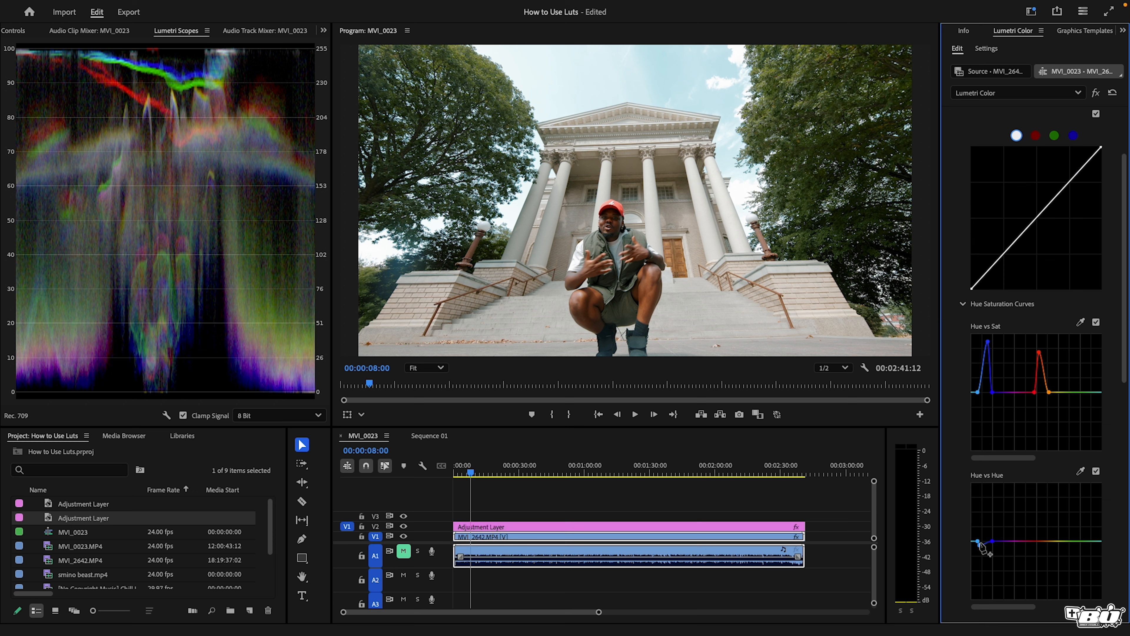
{"action": "double_click", "coordinate": [983, 547]}
Step: Try shifting the trees' sampled green towards orange-red in the Hue vs Hue curve, reset it, and play to 00:00:09:11
{"action": "left_click", "coordinate": [1081, 471]}
{"action": "left_click", "coordinate": [795, 76]}
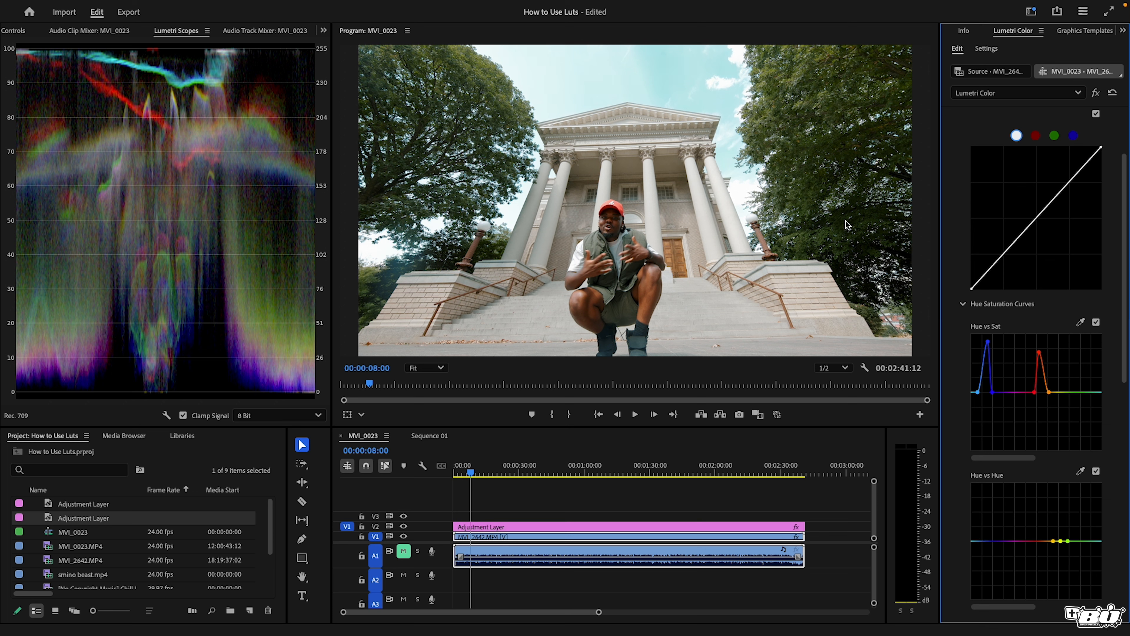
{"action": "left_click_drag", "start_coordinate": [1061, 541], "coordinate": [1042, 409]}
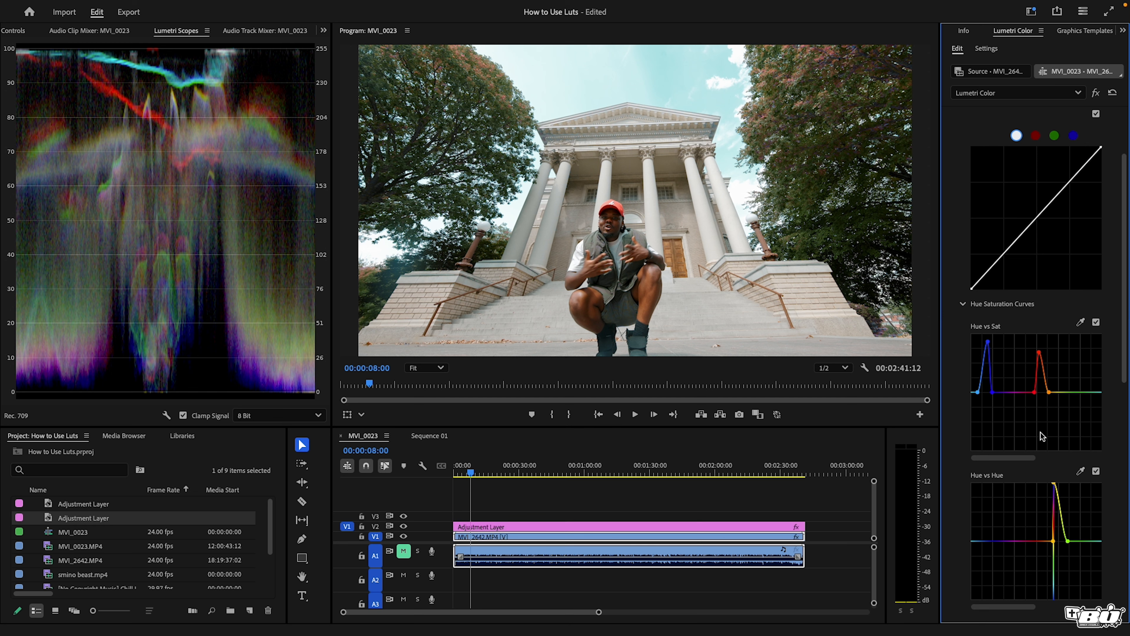
{"action": "double_click", "coordinate": [1037, 512]}
{"action": "key", "text": "space"}
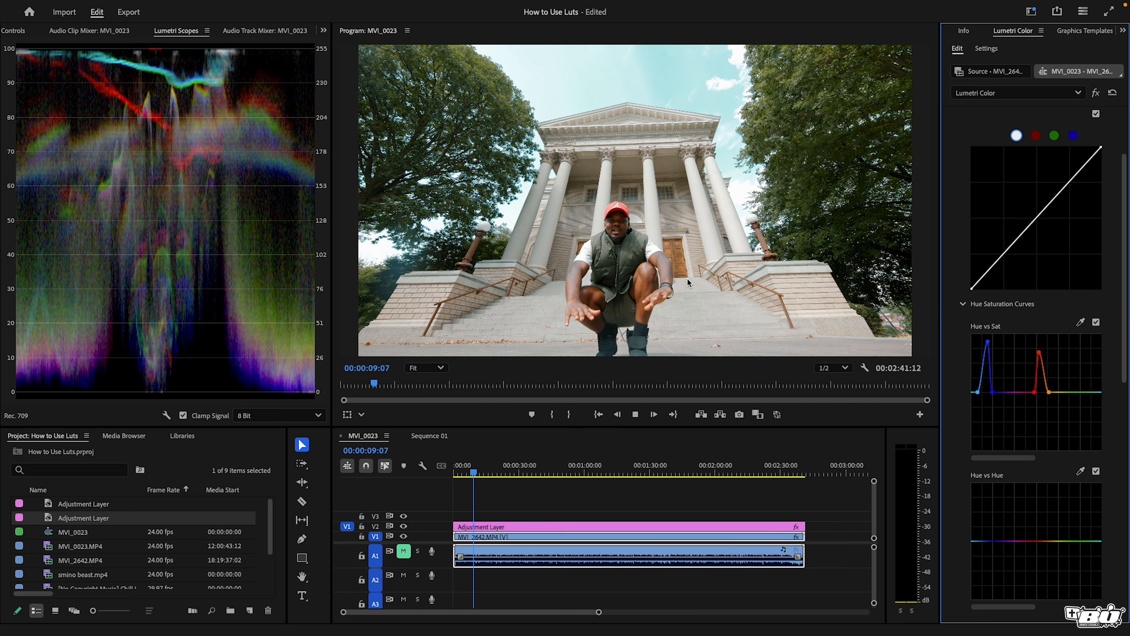
{"action": "key", "text": "space"}
Step: Try the clip's Tint at -100.0 and 100.0 in Basic Correction, and set it to -3.2
{"action": "scroll", "coordinate": [1027, 152], "scroll_direction": "up", "scroll_amount": 4}
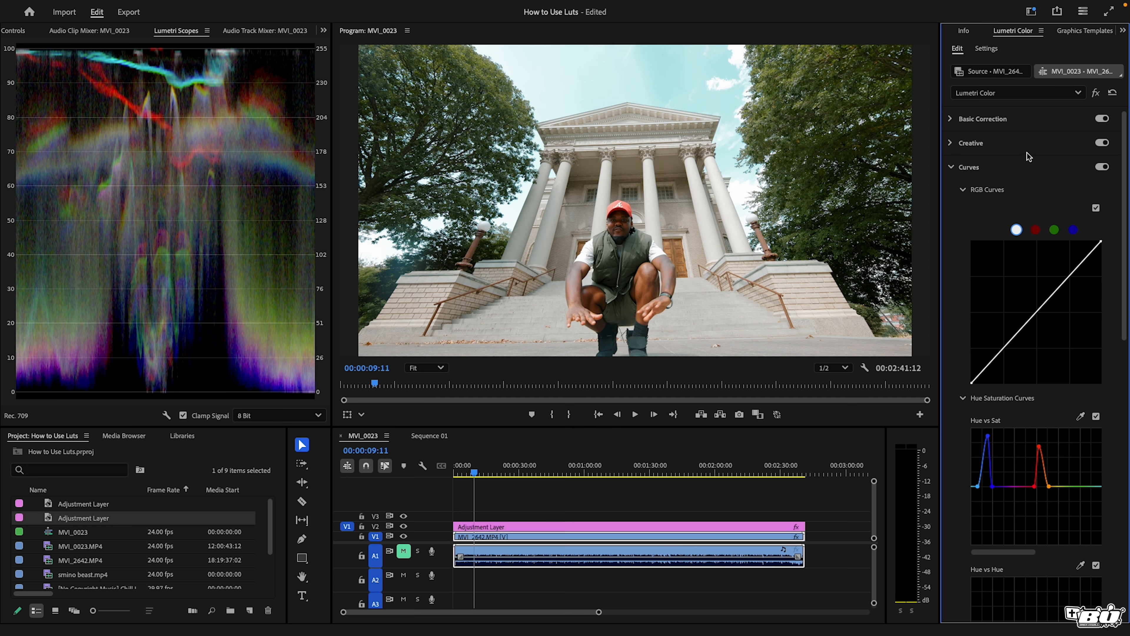
{"action": "left_click", "coordinate": [951, 120]}
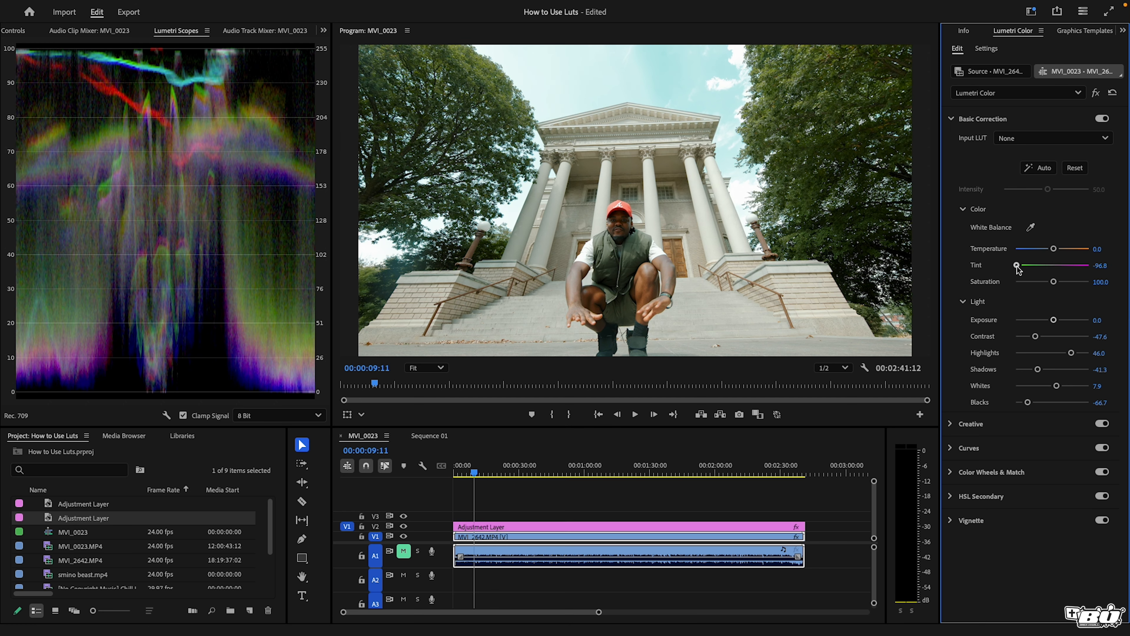
{"action": "left_click_drag", "start_coordinate": [1017, 268], "coordinate": [982, 271]}
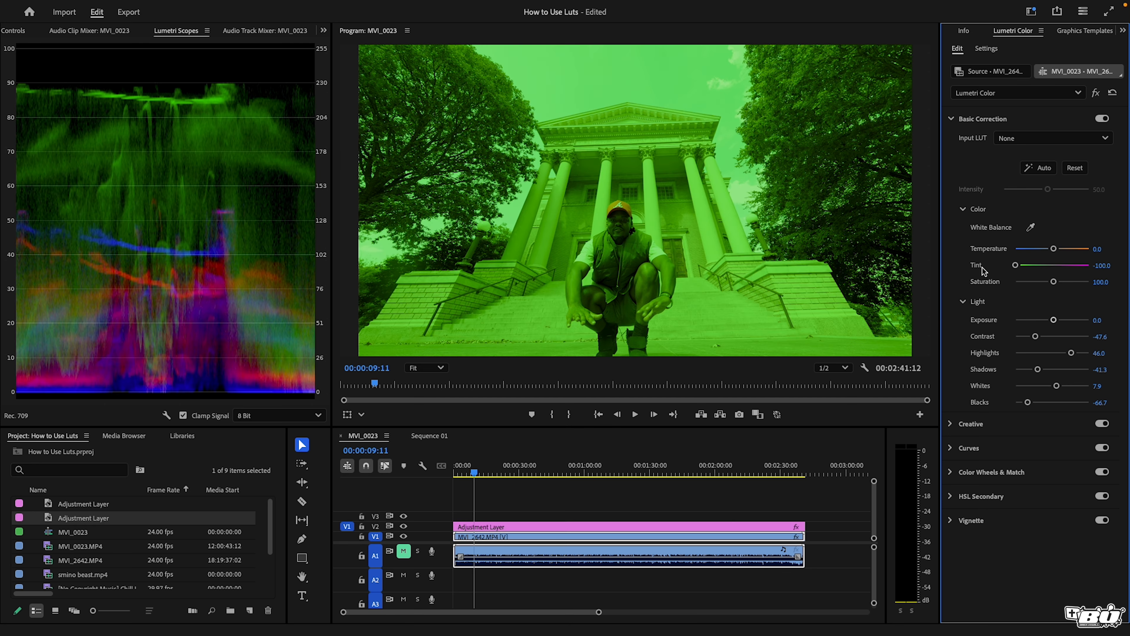
{"action": "left_click_drag", "start_coordinate": [1064, 272], "coordinate": [1090, 272]}
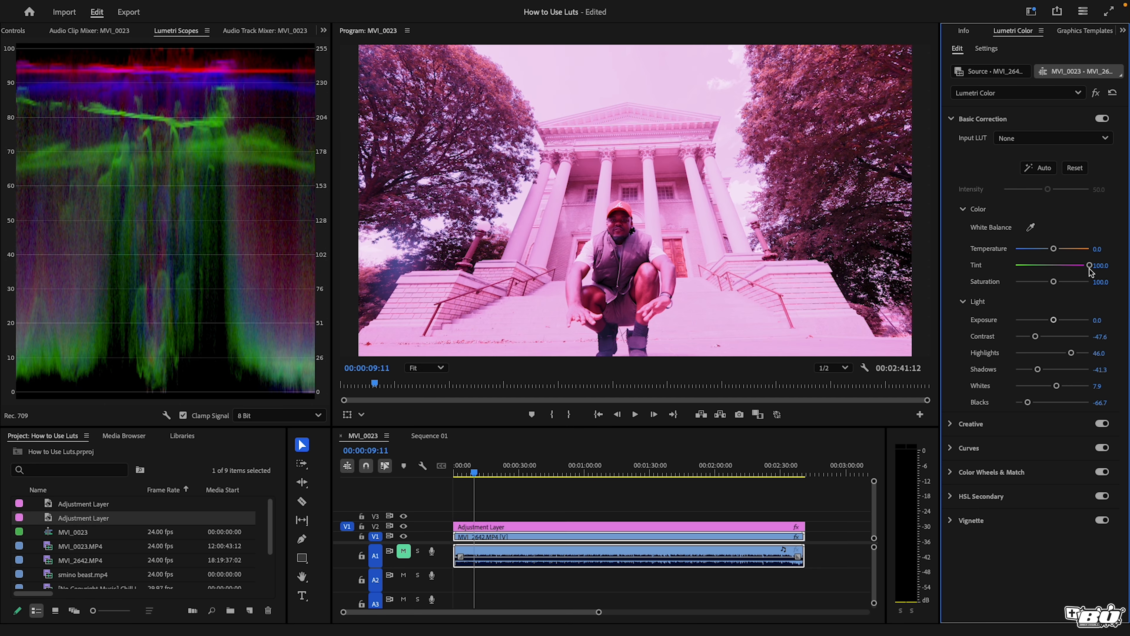
{"action": "left_click", "coordinate": [1050, 266]}
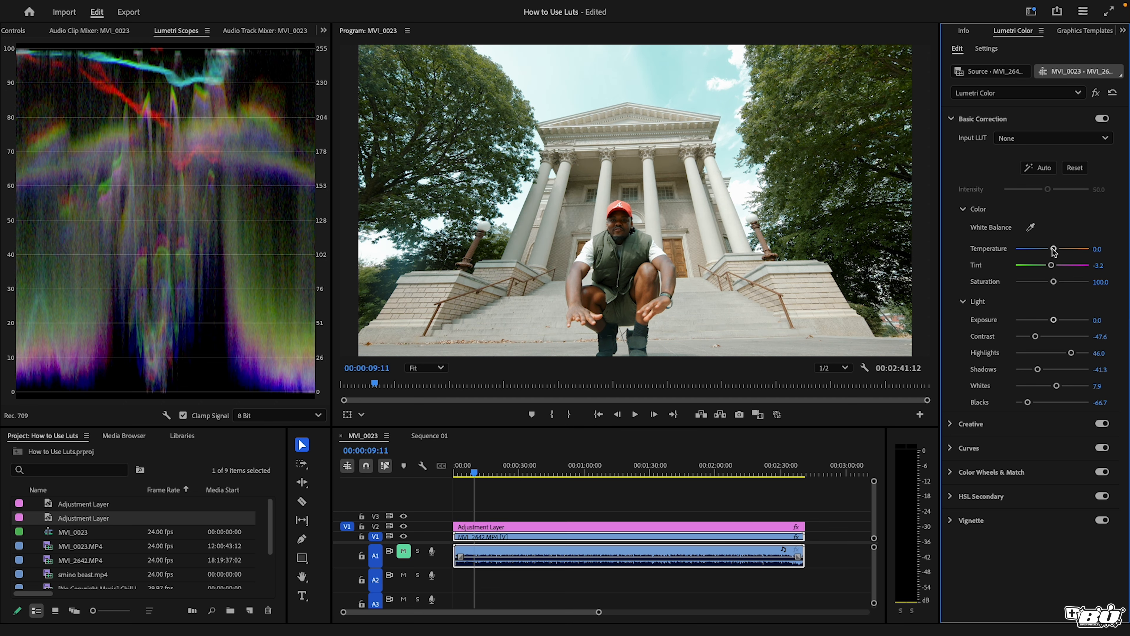
Step: Try the clip's Temperature at -100.0, set it to 1.6, and play the clip to 00:00:12:19
{"action": "left_click_drag", "start_coordinate": [1054, 250], "coordinate": [1015, 249]}
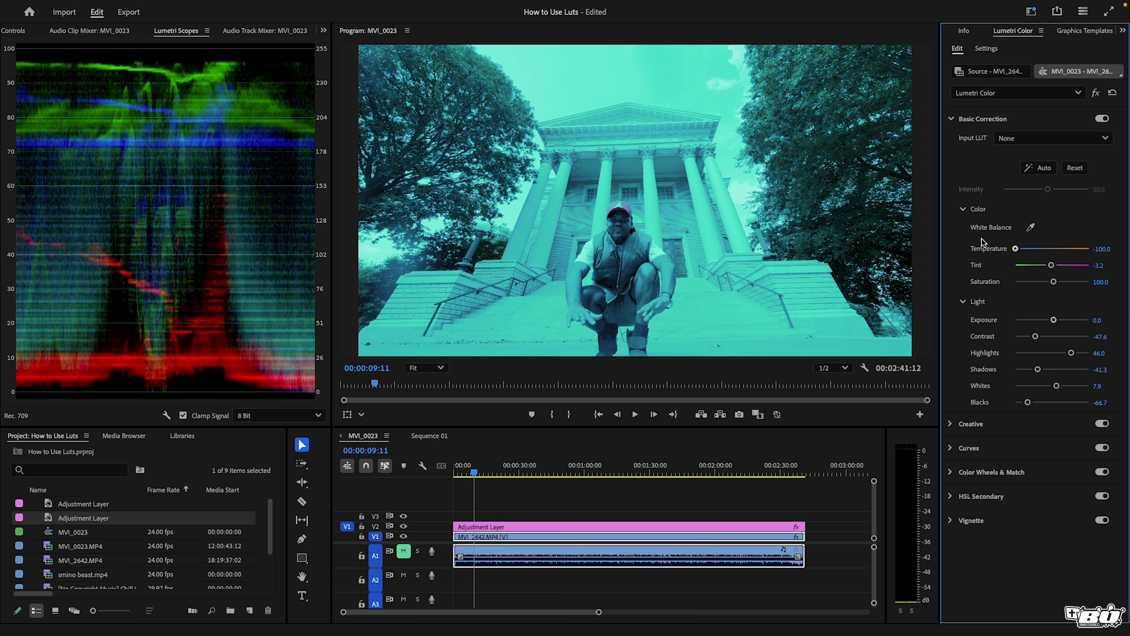
{"action": "left_click_drag", "start_coordinate": [1016, 248], "coordinate": [1053, 252]}
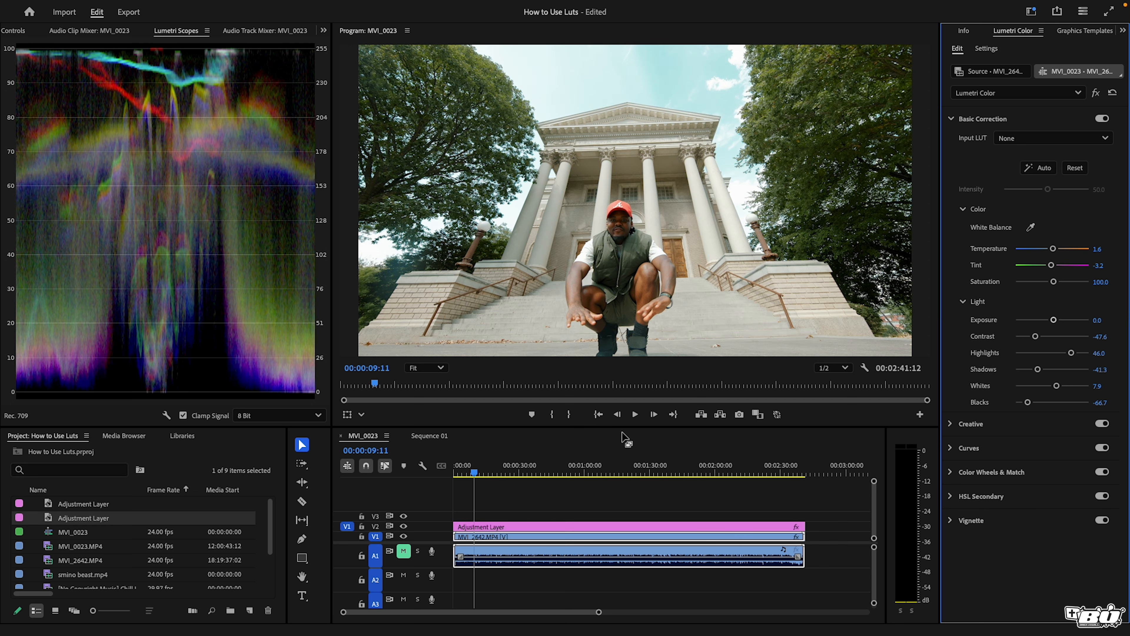
{"action": "left_click", "coordinate": [635, 415]}
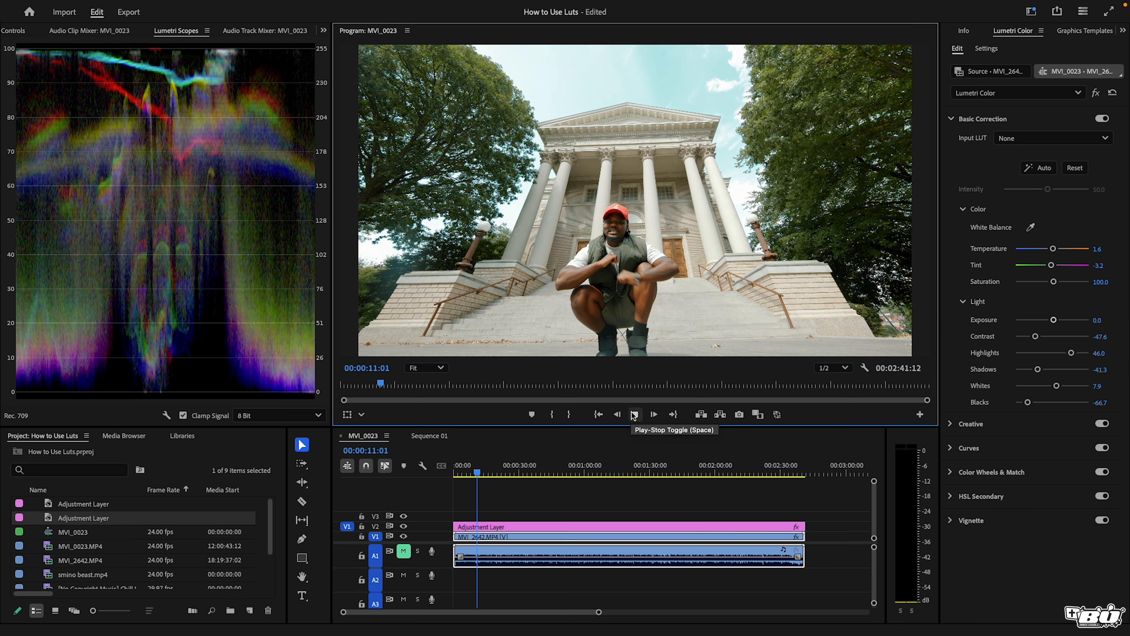
{"action": "left_click", "coordinate": [634, 416]}
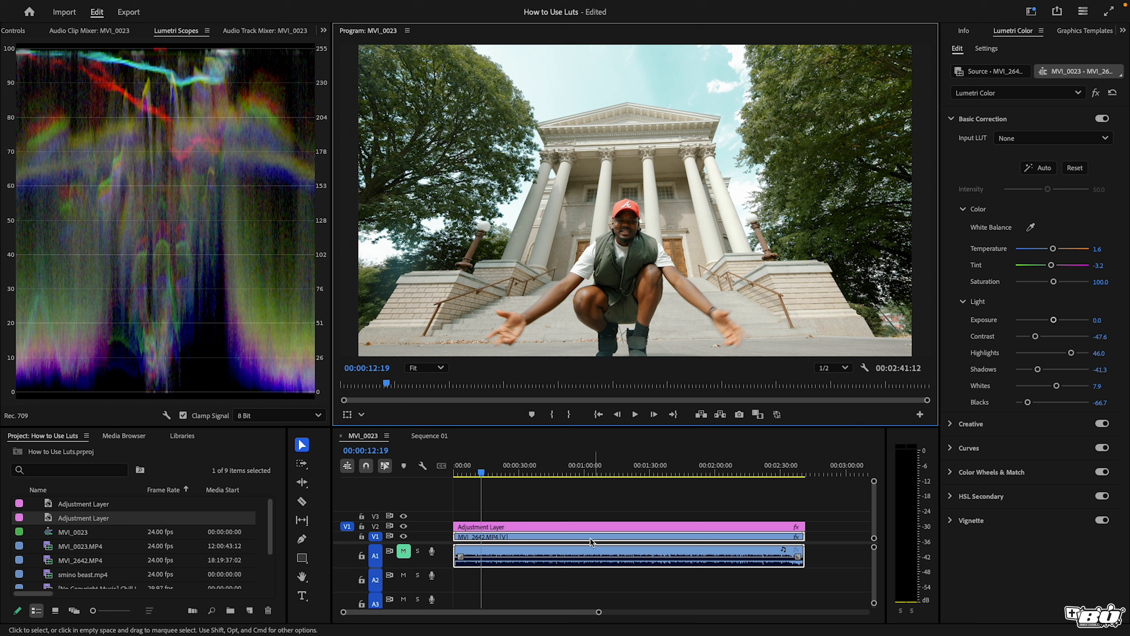
Step: Raise the red point of the Hue vs Sat curve, add and adjust points sampled from the red cap, and play to 00:00:17:18
{"action": "left_click", "coordinate": [1006, 452]}
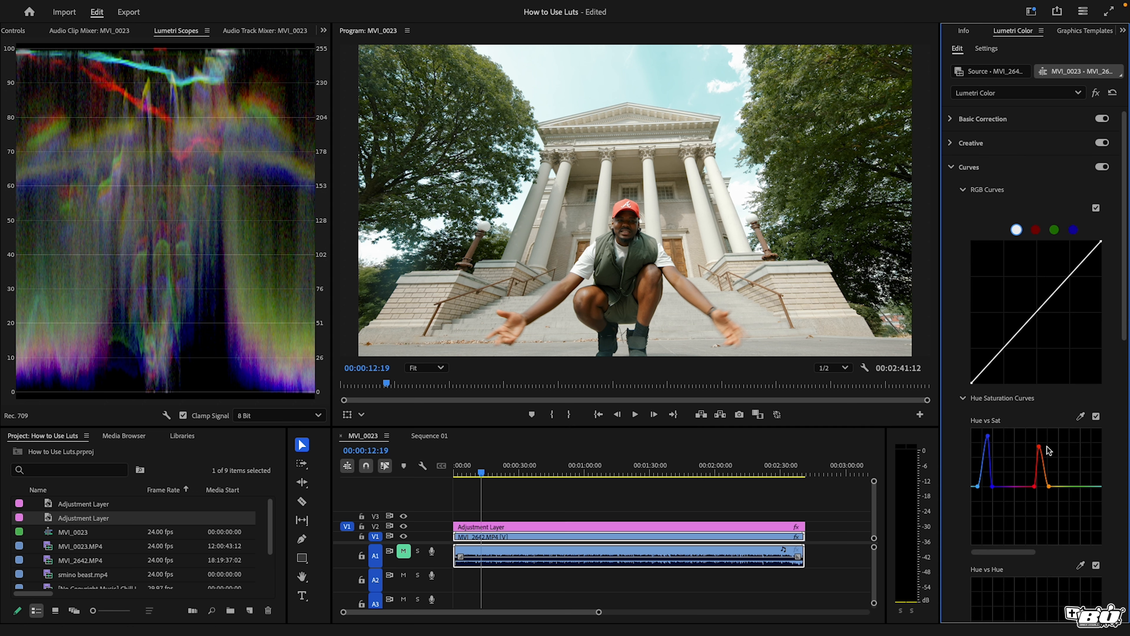
{"action": "left_click_drag", "start_coordinate": [1039, 447], "coordinate": [1041, 442]}
{"action": "left_click", "coordinate": [637, 211]}
{"action": "left_click_drag", "start_coordinate": [1038, 480], "coordinate": [1027, 460]}
{"action": "left_click", "coordinate": [636, 417]}
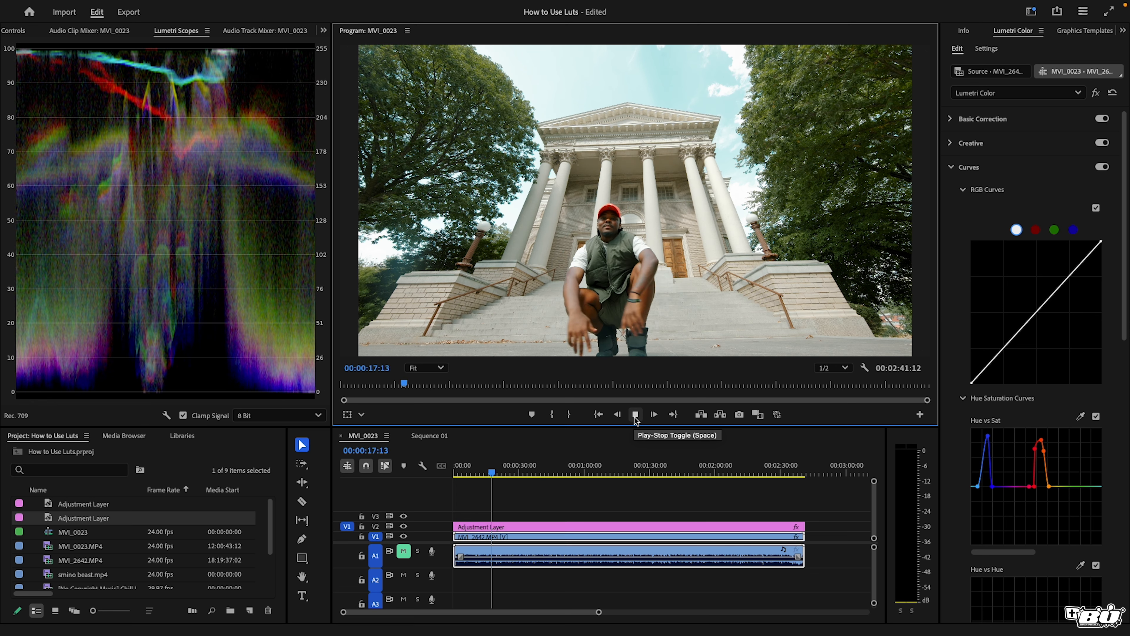
{"action": "left_click", "coordinate": [635, 416]}
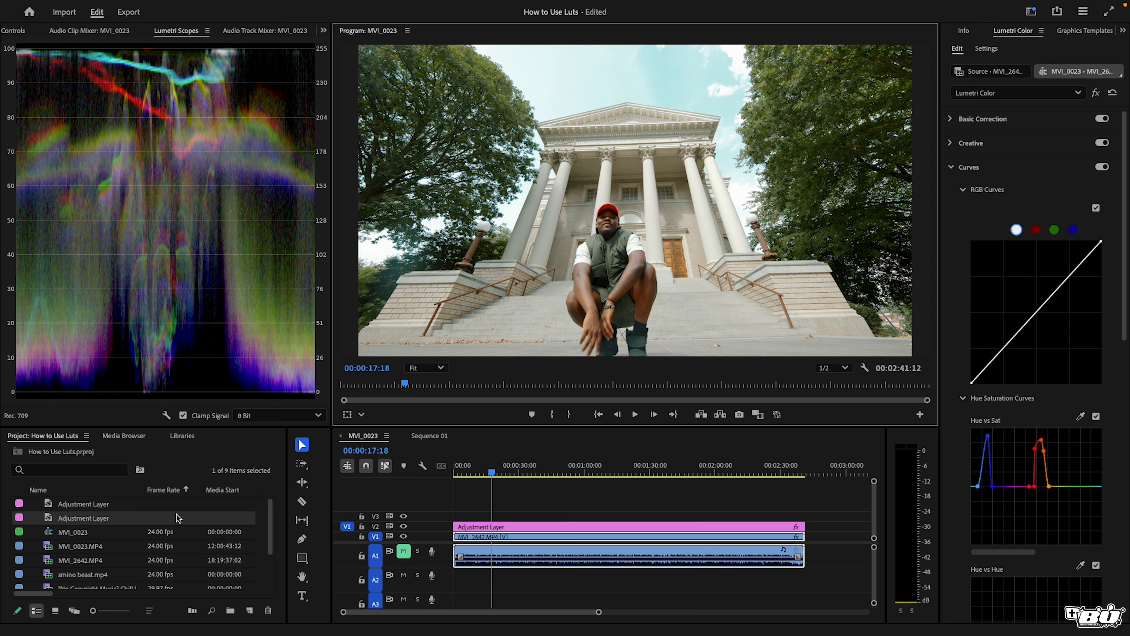
Step: Add another adjustment layer from the project on track V3, covering the full length of the clip
{"action": "left_click", "coordinate": [132, 440]}
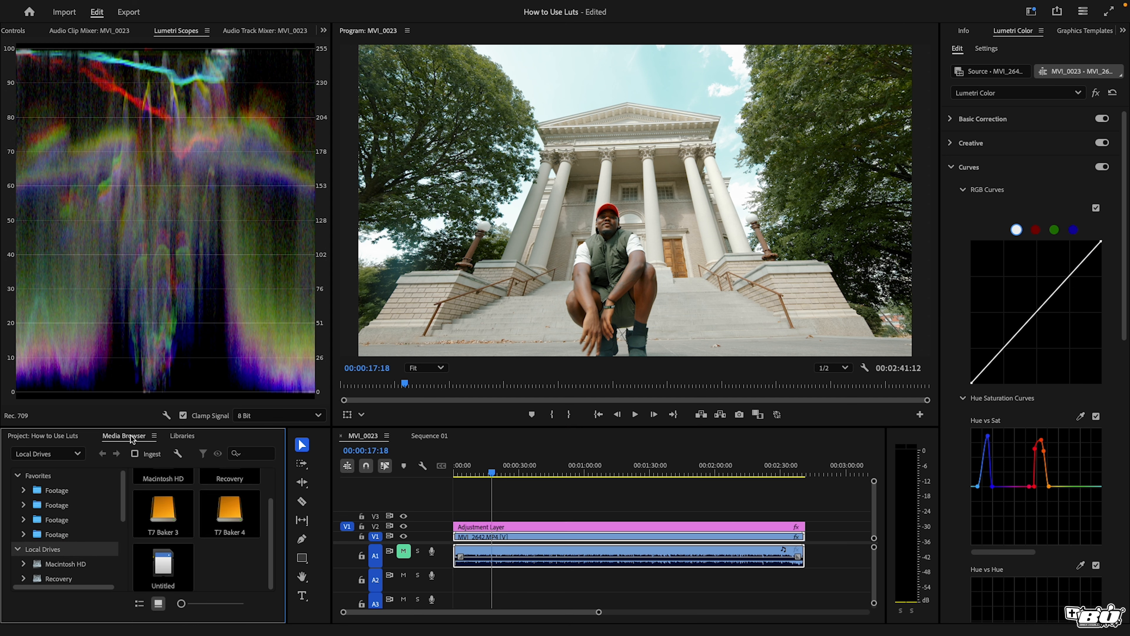
{"action": "left_click", "coordinate": [71, 439]}
{"action": "left_click_drag", "start_coordinate": [75, 521], "coordinate": [805, 532]}
Step: Apply 104.cube as the Input LUT of the V3 adjustment layer, and play the result to 00:00:19:04
{"action": "left_click", "coordinate": [1071, 126]}
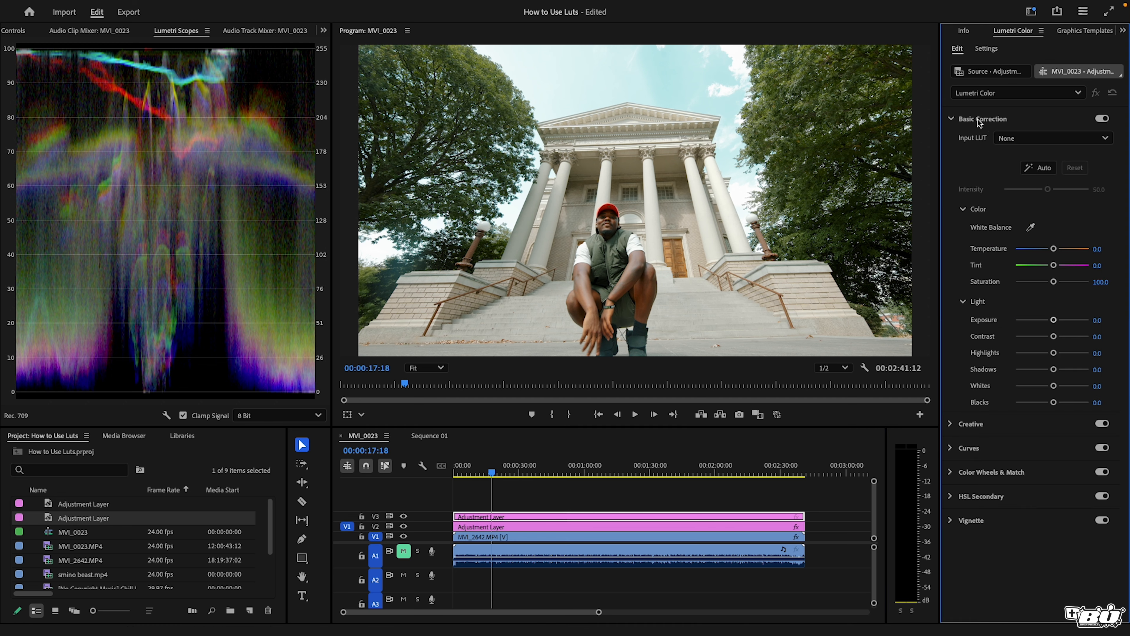
{"action": "left_click", "coordinate": [1024, 138]}
{"action": "left_click", "coordinate": [1020, 187]}
{"action": "scroll", "coordinate": [750, 246], "scroll_direction": "down", "scroll_amount": 15}
{"action": "scroll", "coordinate": [751, 246], "scroll_direction": "up", "scroll_amount": 5}
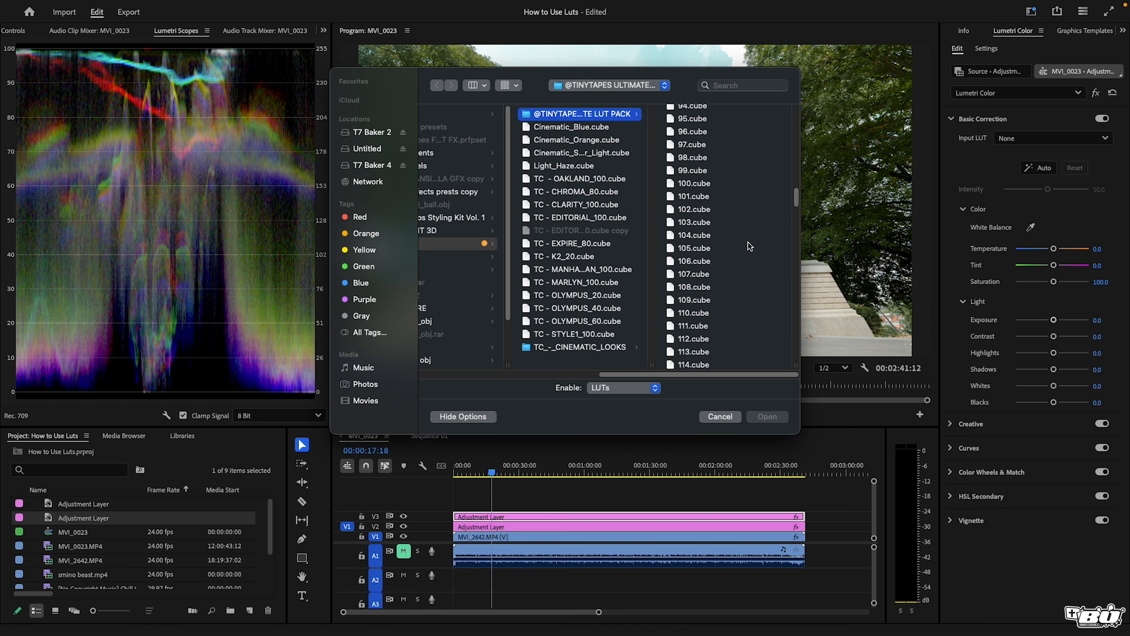
{"action": "left_click", "coordinate": [703, 239]}
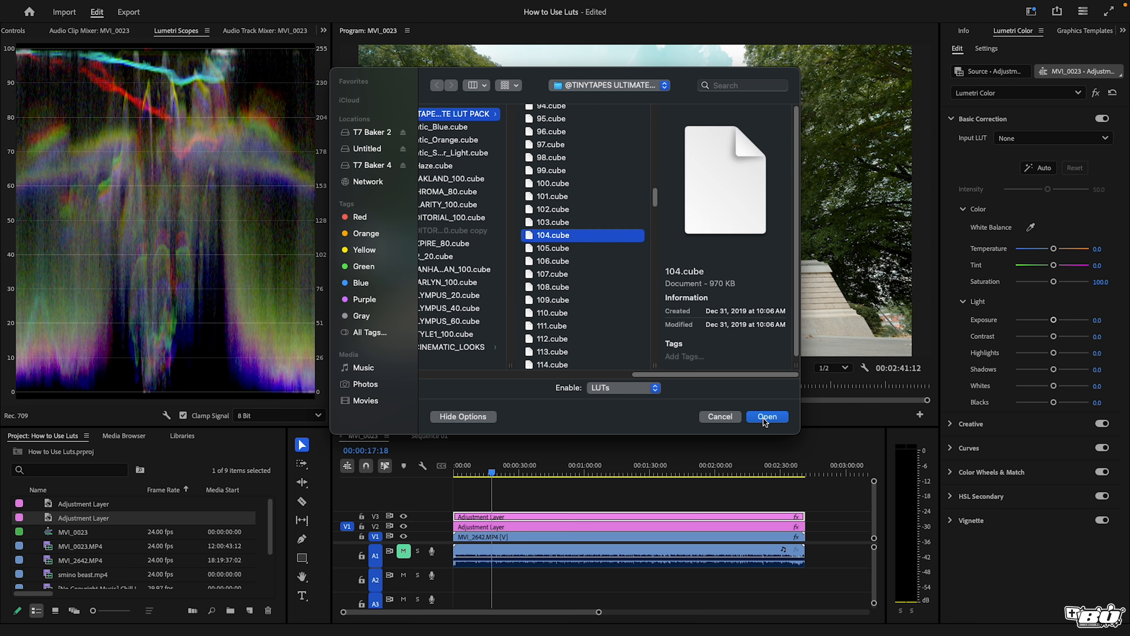
{"action": "left_click", "coordinate": [764, 417]}
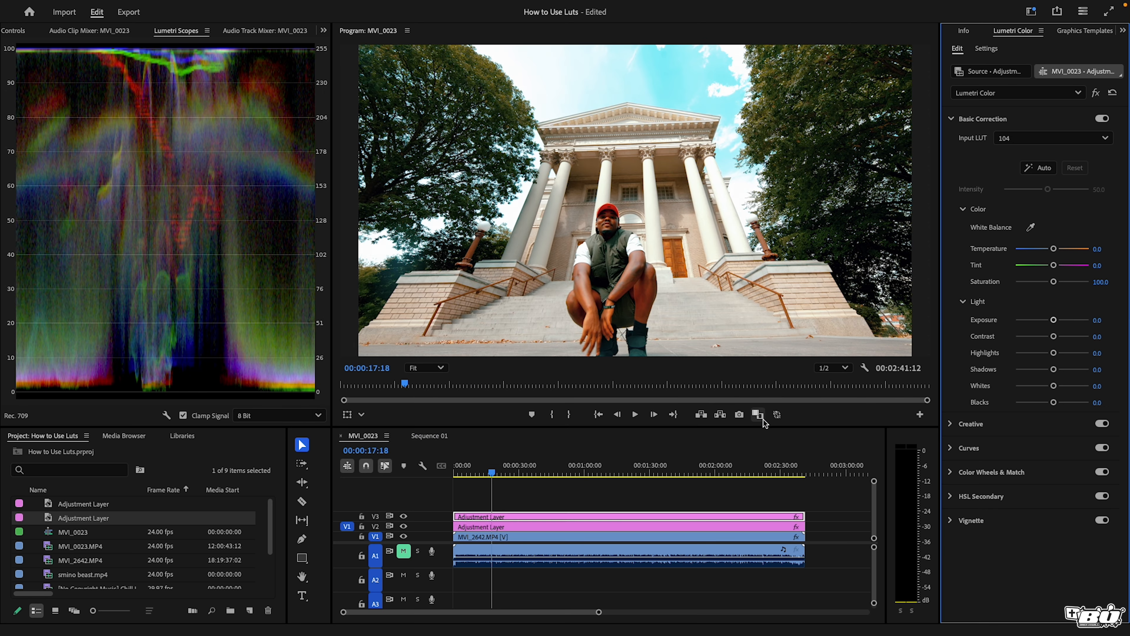
{"action": "left_click", "coordinate": [636, 414]}
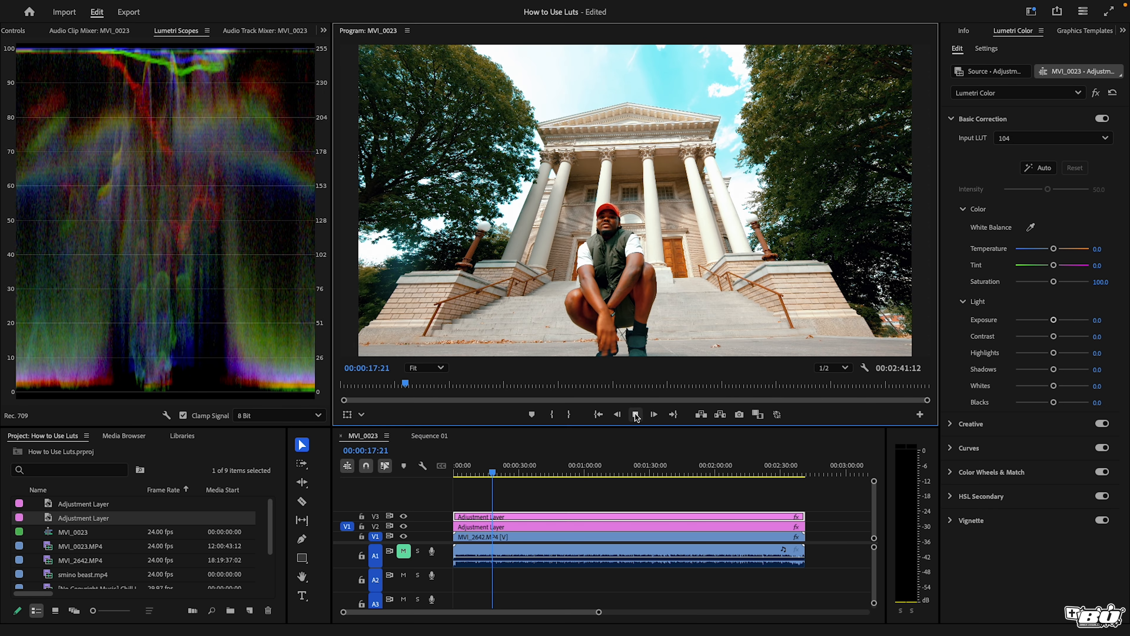
{"action": "left_click", "coordinate": [636, 415]}
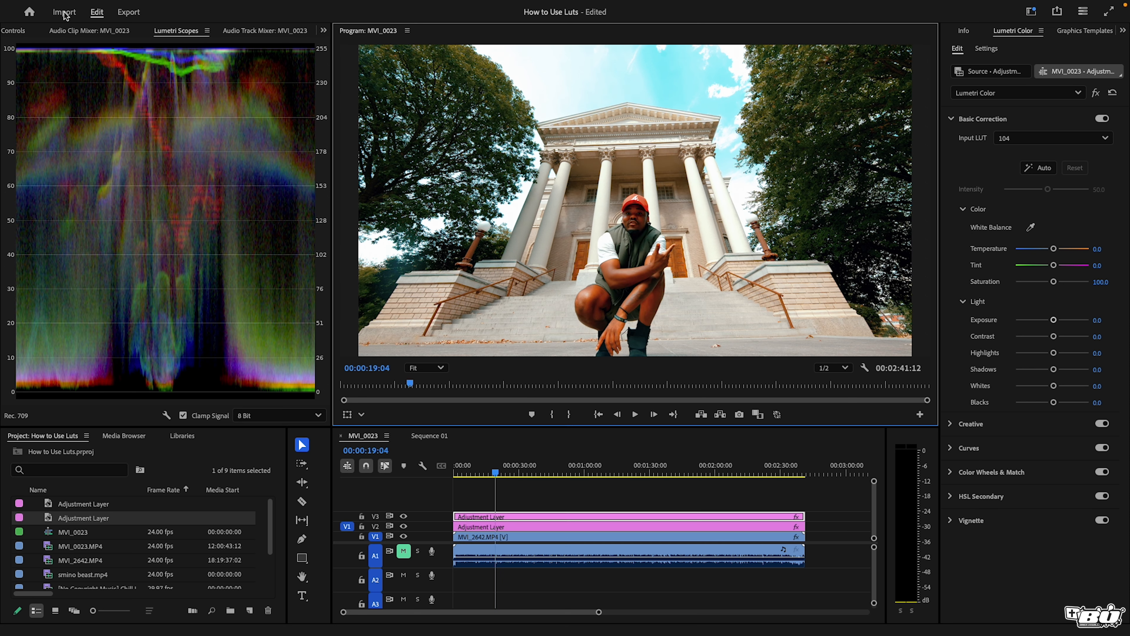
Step: Lower the V3 adjustment layer's Opacity to 22.0 % in its effect controls
{"action": "left_click", "coordinate": [11, 31]}
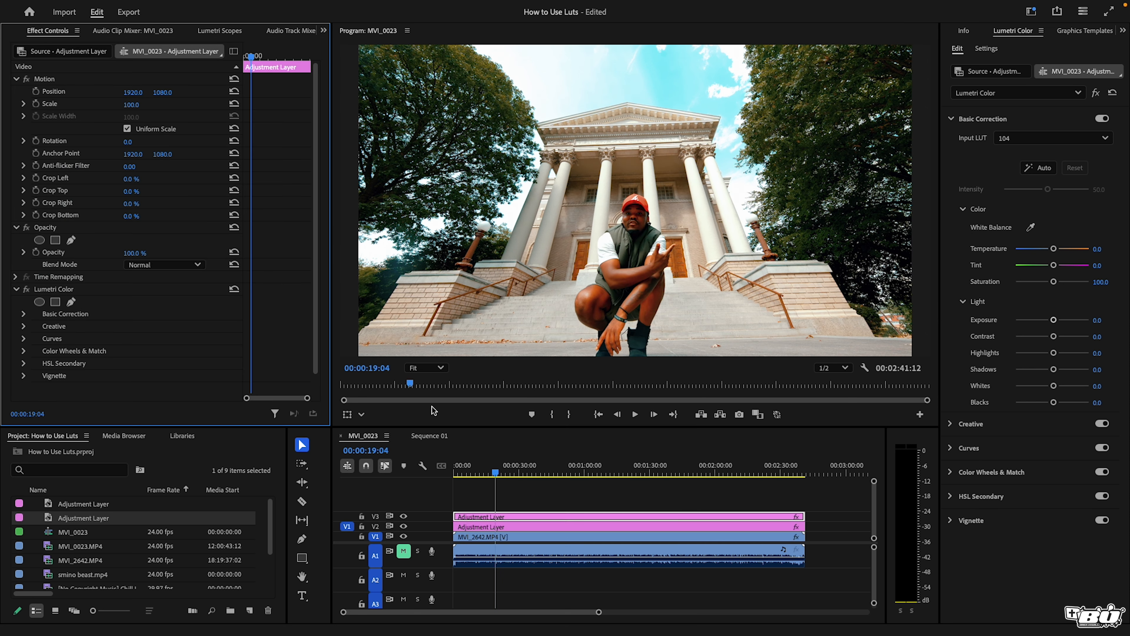
{"action": "left_click", "coordinate": [495, 518]}
{"action": "mouse_move", "coordinate": [874, 481]}
{"action": "left_mouse_down"}
{"action": "mouse_move", "coordinate": [875, 495]}
{"action": "mouse_move", "coordinate": [878, 472]}
{"action": "left_mouse_up"}
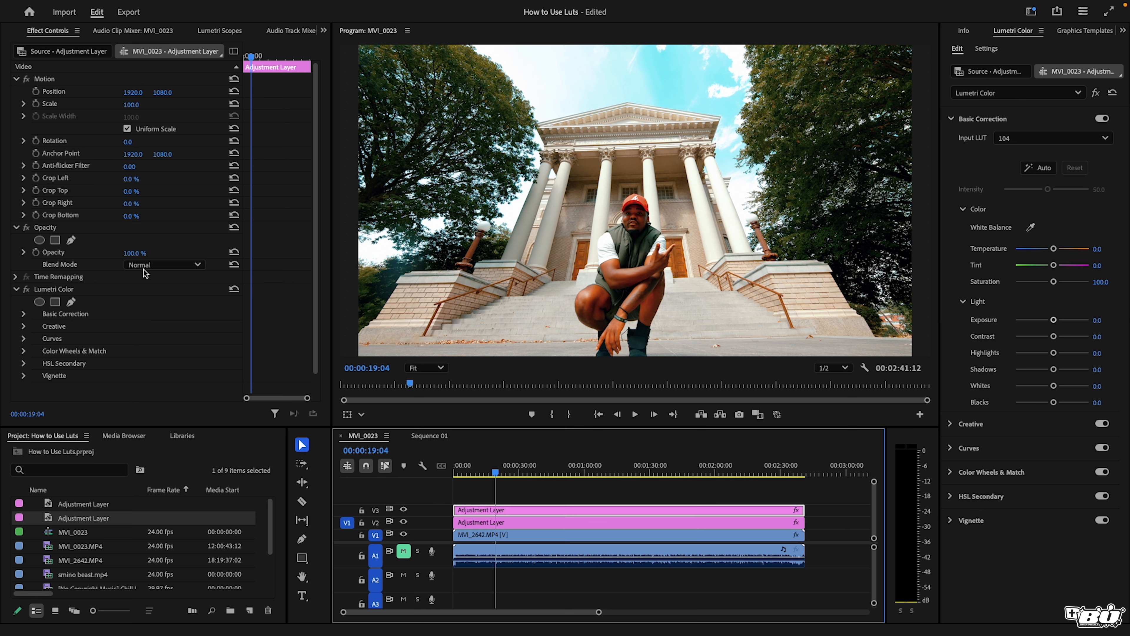
{"action": "left_click_drag", "start_coordinate": [130, 253], "coordinate": [49, 253]}
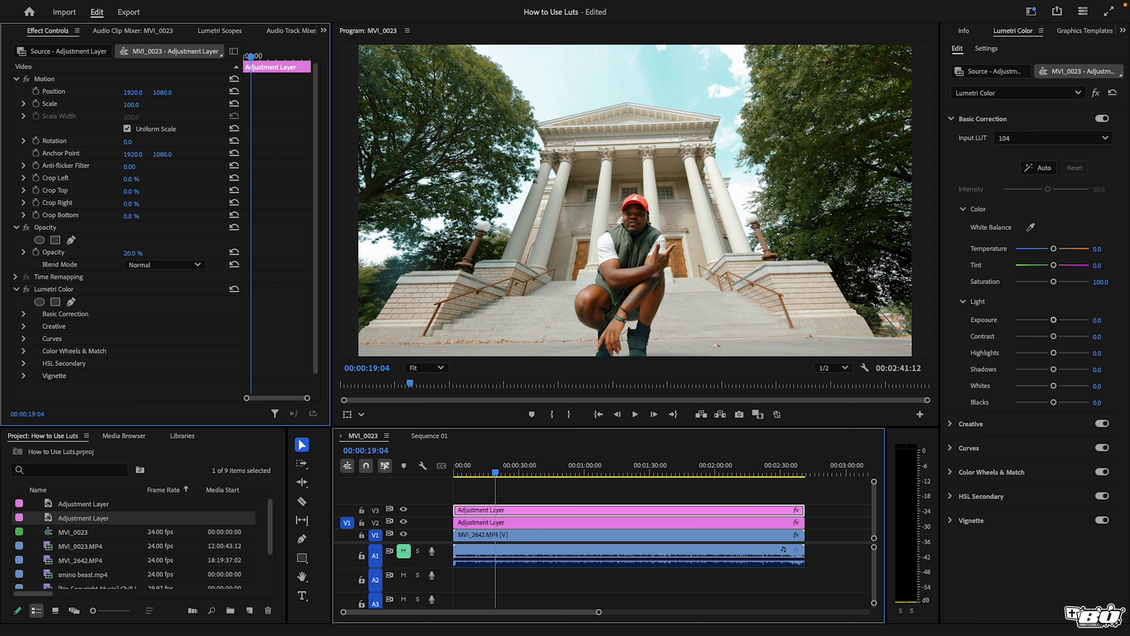
Step: Play the graded sequence, view it full screen, and stop at 00:00:34:23
{"action": "left_click", "coordinate": [635, 414]}
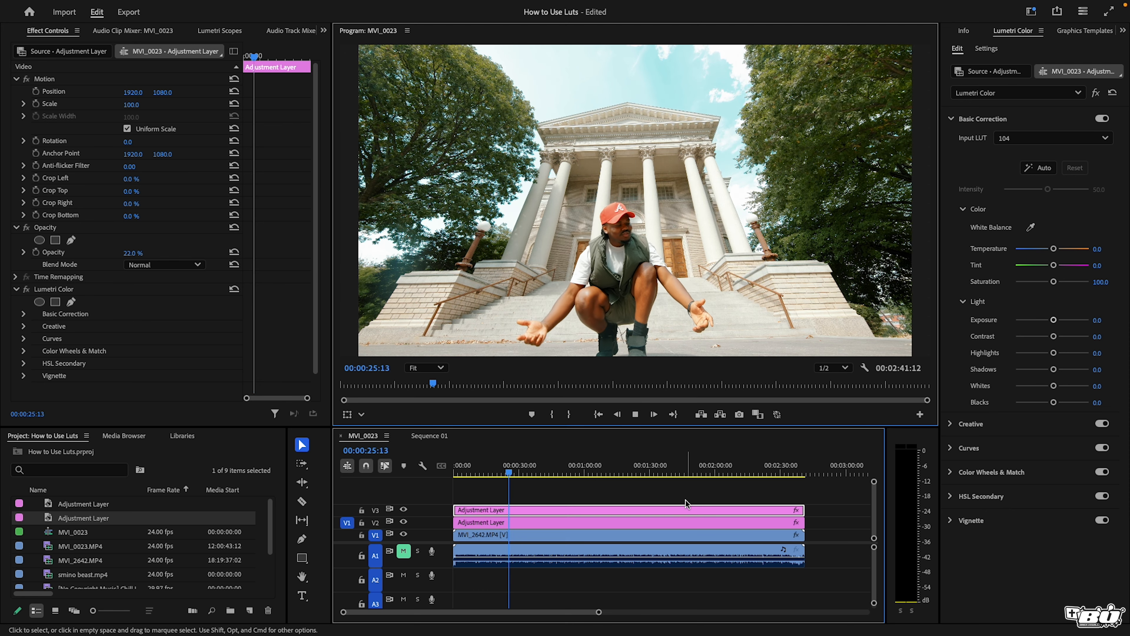
{"action": "key", "text": "ctrl+grave"}
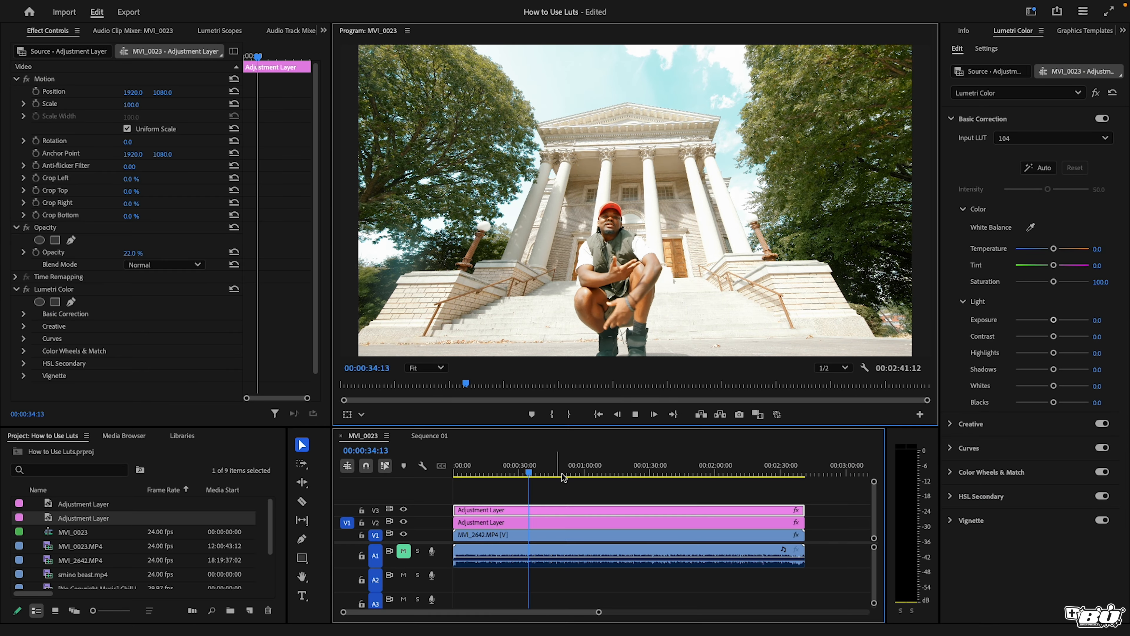
{"action": "key", "text": "space"}
Step: Hide tracks V3 and V2 with their adjustment layers, and select the MVI_2642.MP4 clip
{"action": "left_click", "coordinate": [403, 509]}
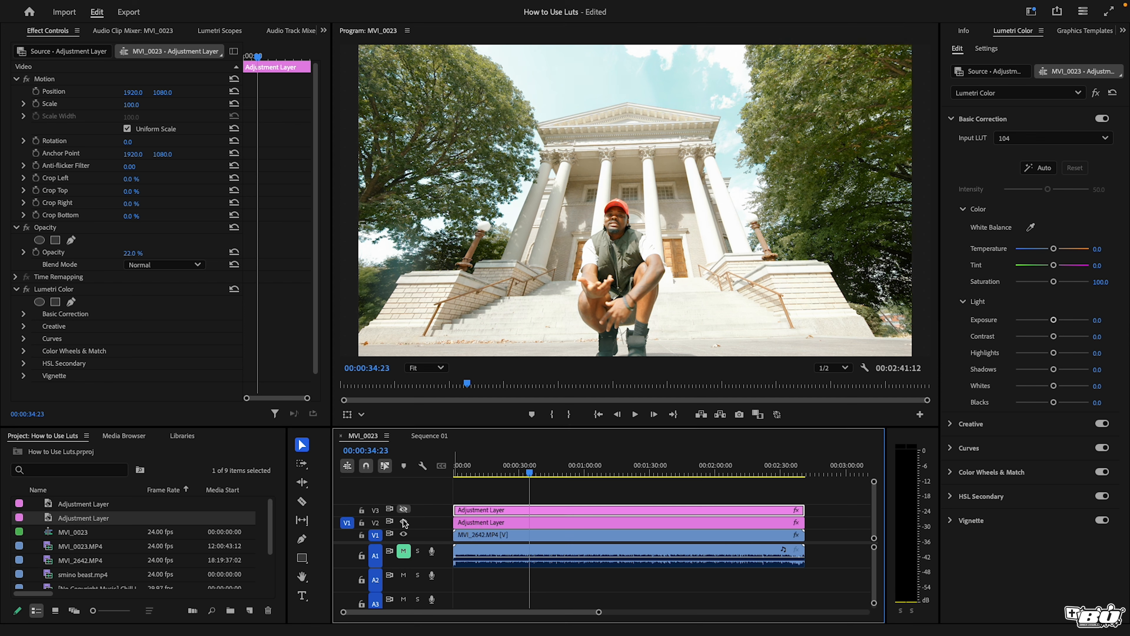
{"action": "left_click", "coordinate": [404, 521]}
{"action": "left_click", "coordinate": [525, 546]}
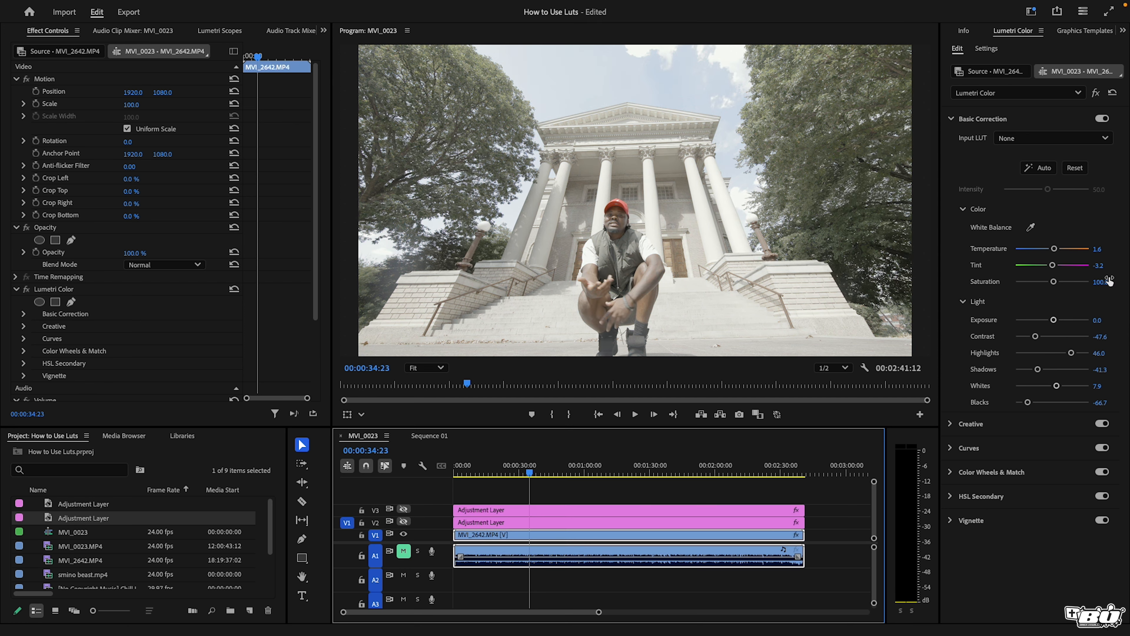
Step: Turn off the clip's Basic Correction to play the original footage, and move the playhead back to 00:00:18:08
{"action": "left_click", "coordinate": [1102, 119]}
{"action": "key", "text": "space"}
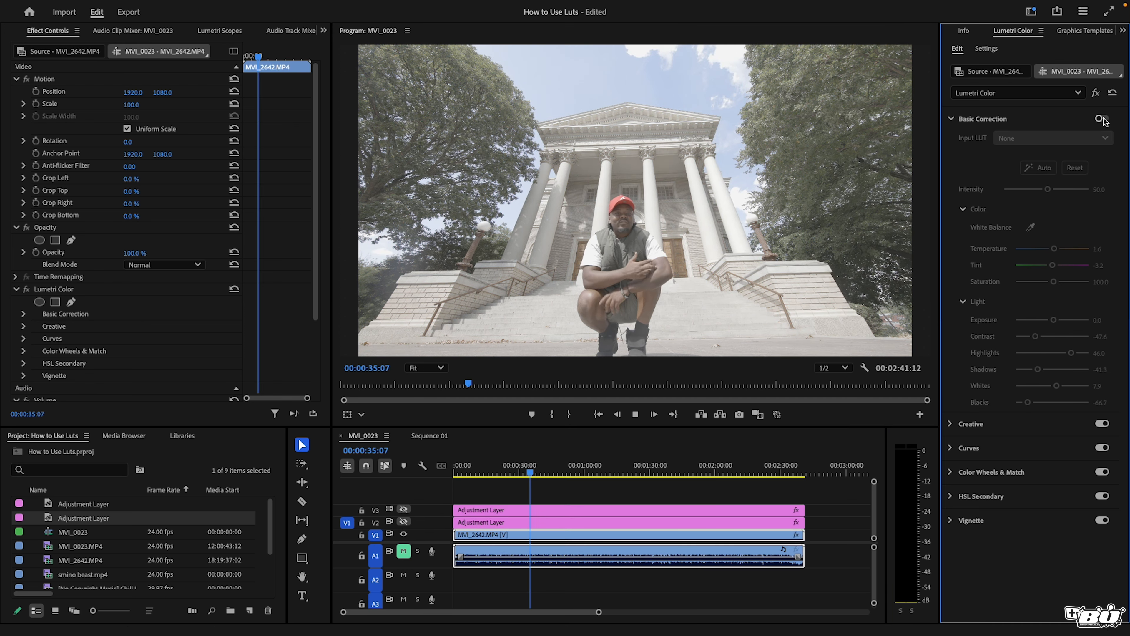
{"action": "left_click", "coordinate": [1102, 118]}
{"action": "left_click", "coordinate": [1102, 118]}
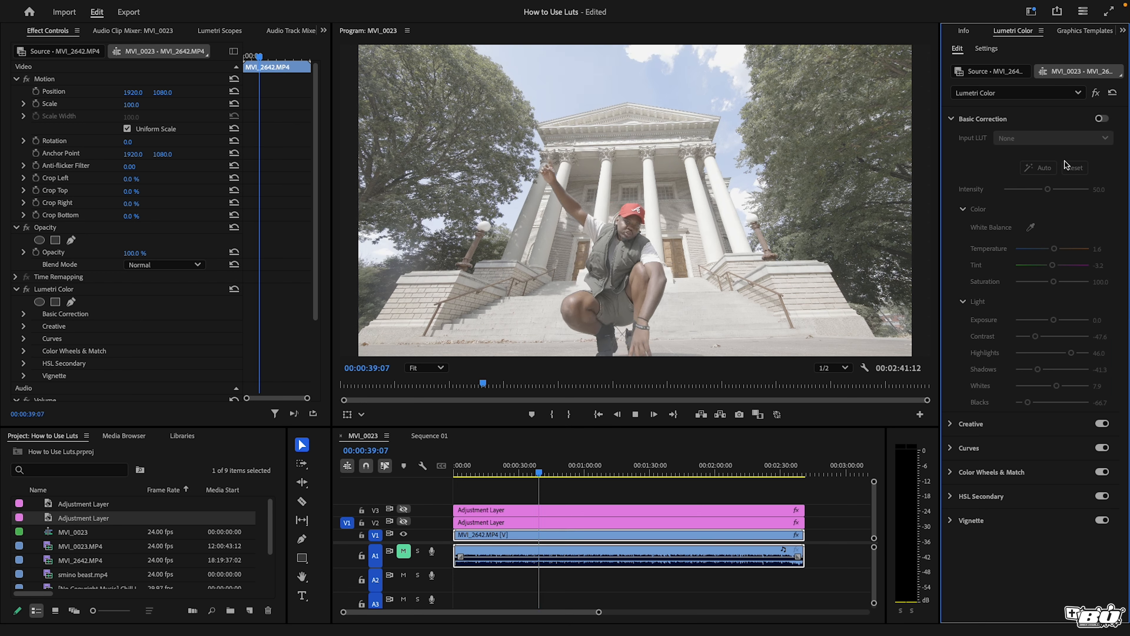
{"action": "left_click_drag", "start_coordinate": [529, 466], "coordinate": [494, 482]}
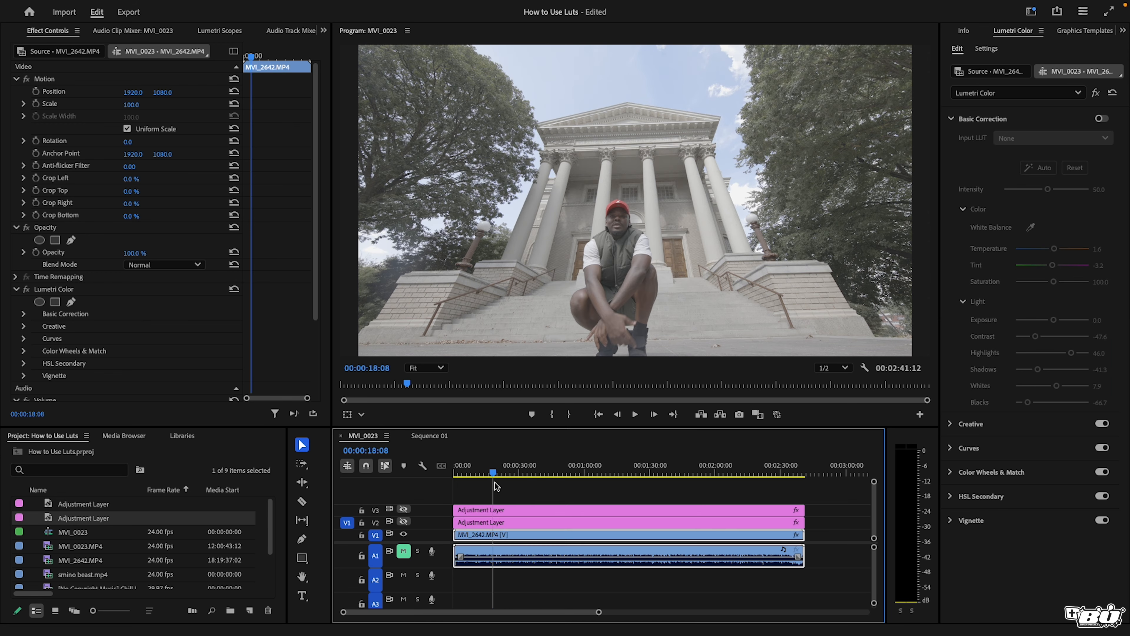
Step: Turn the clip's Basic Correction back on, and show tracks V2 and V3 with their adjustment layers
{"action": "left_click", "coordinate": [1102, 118]}
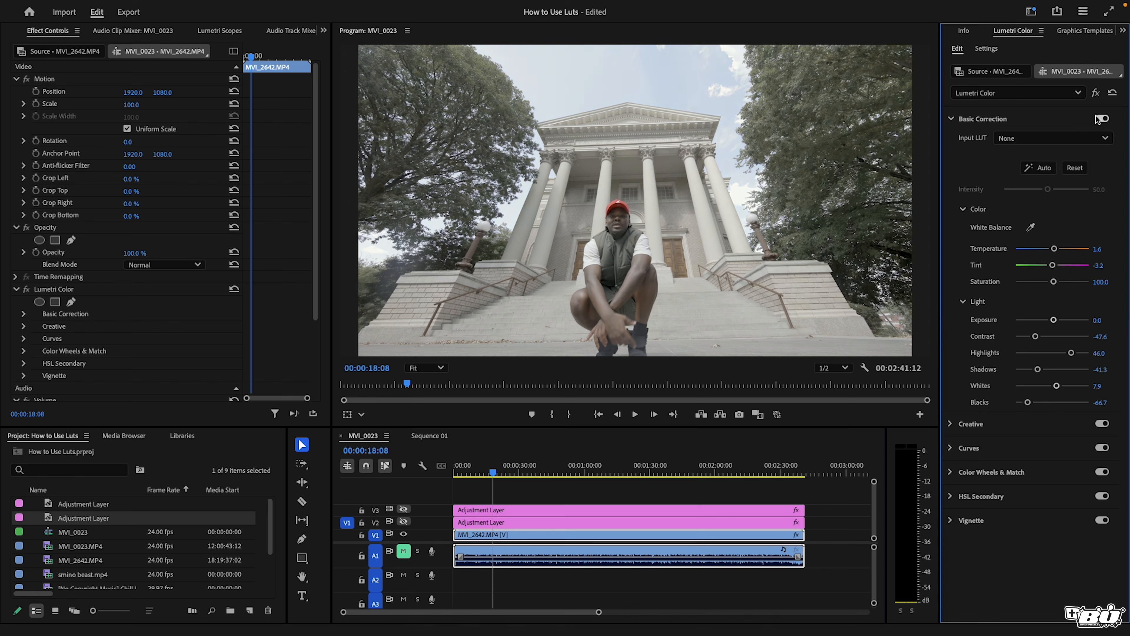
{"action": "left_click", "coordinate": [404, 521]}
{"action": "left_click", "coordinate": [404, 509]}
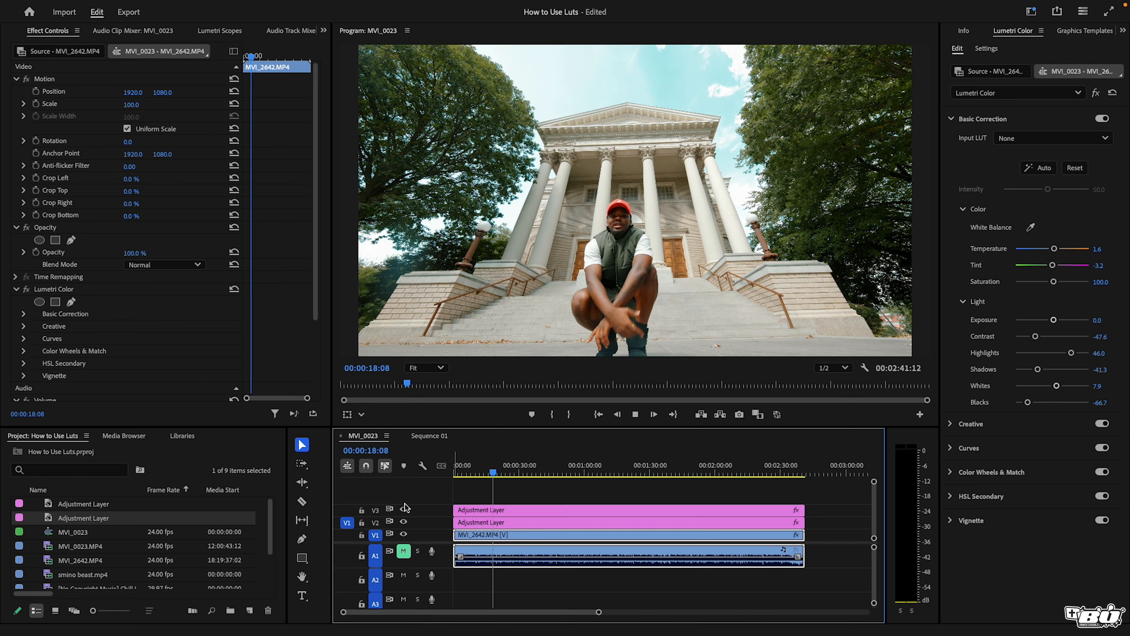
Step: Play the fully graded sequence from 00:00:18:08, viewing it full screen before returning to the editing workspace
{"action": "key", "text": "space"}
{"action": "key", "text": "ctrl+grave"}
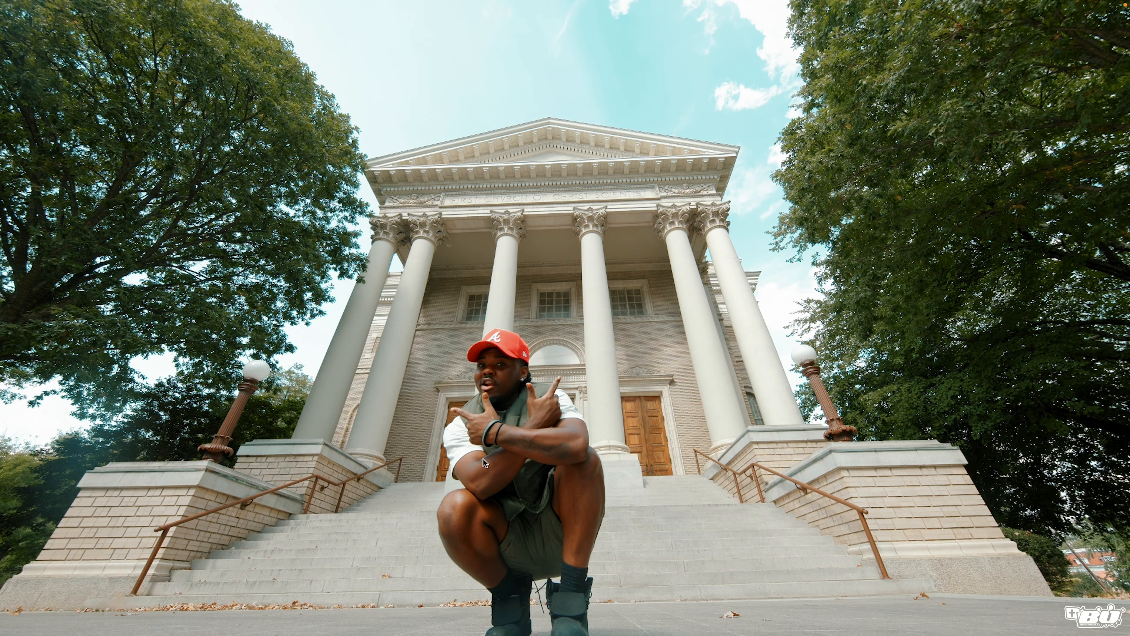
{"action": "key", "text": "ctrl+grave"}
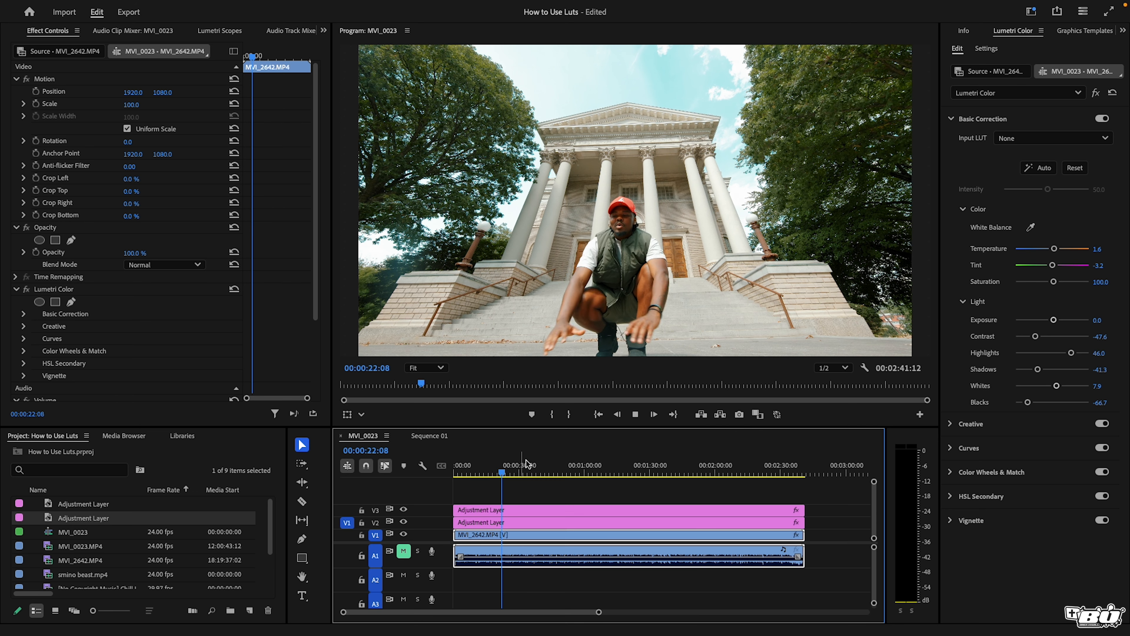